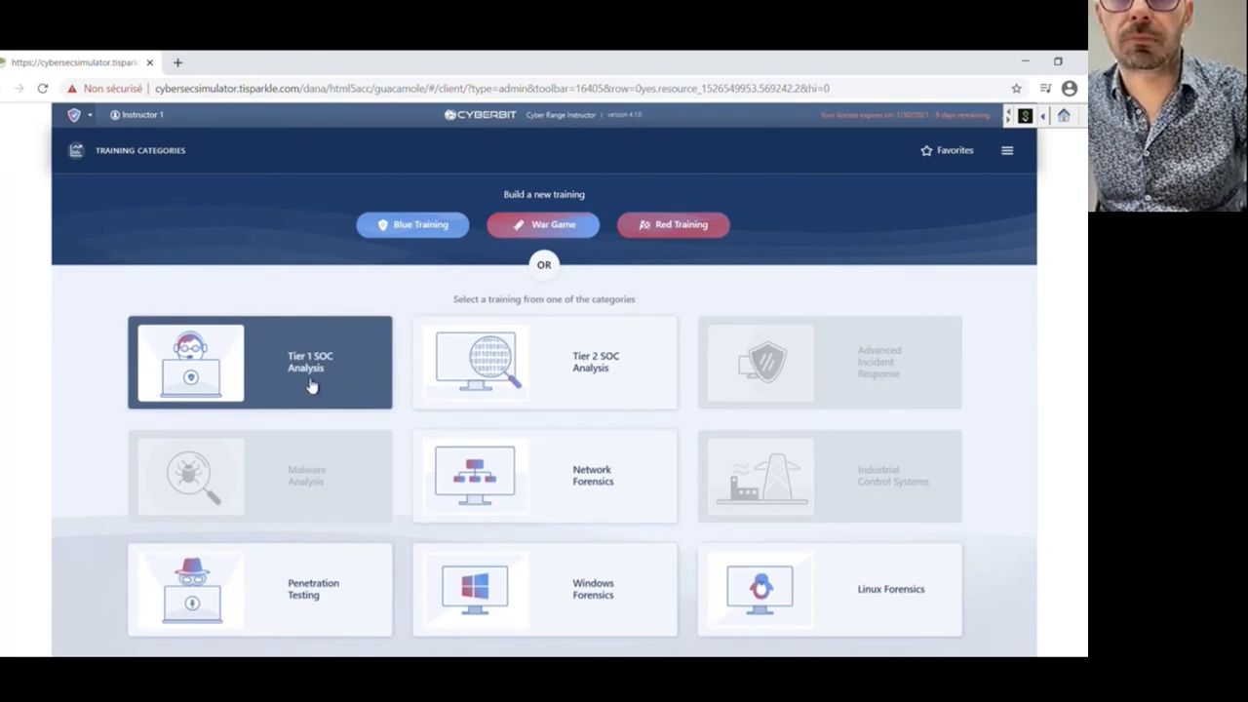
Open the Tier 1 SOC Analysis category and look through its list of attack scenarios.
{"action": "left_click", "coordinate": [275, 404]}
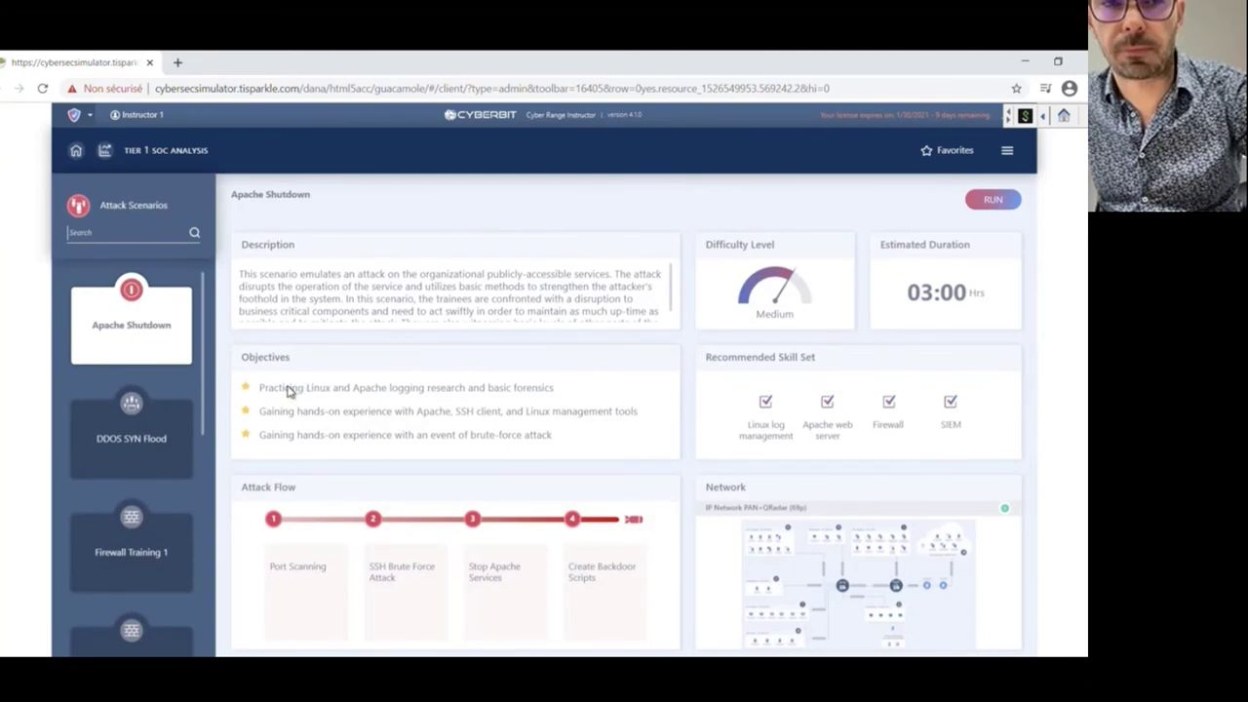
{"action": "scroll", "coordinate": [141, 417], "scroll_direction": "down", "scroll_amount": 2}
{"action": "scroll", "coordinate": [142, 418], "scroll_direction": "down", "scroll_amount": 5}
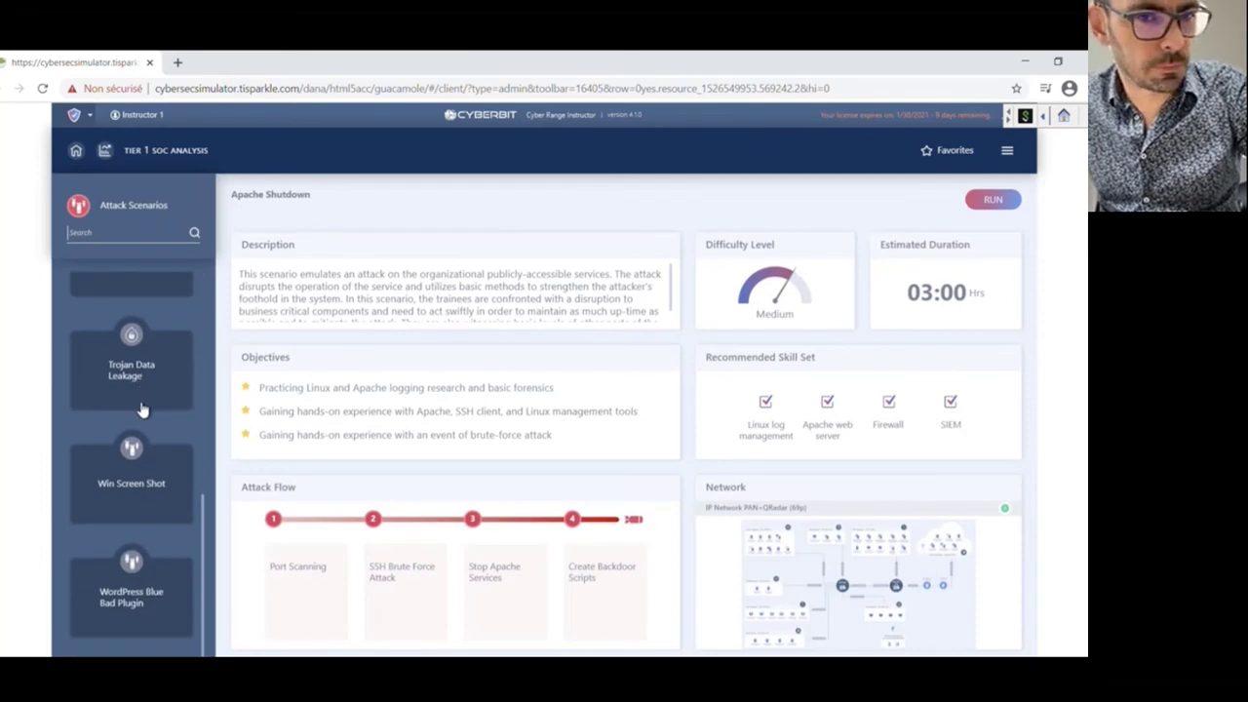
{"action": "scroll", "coordinate": [142, 409], "scroll_direction": "up", "scroll_amount": 5}
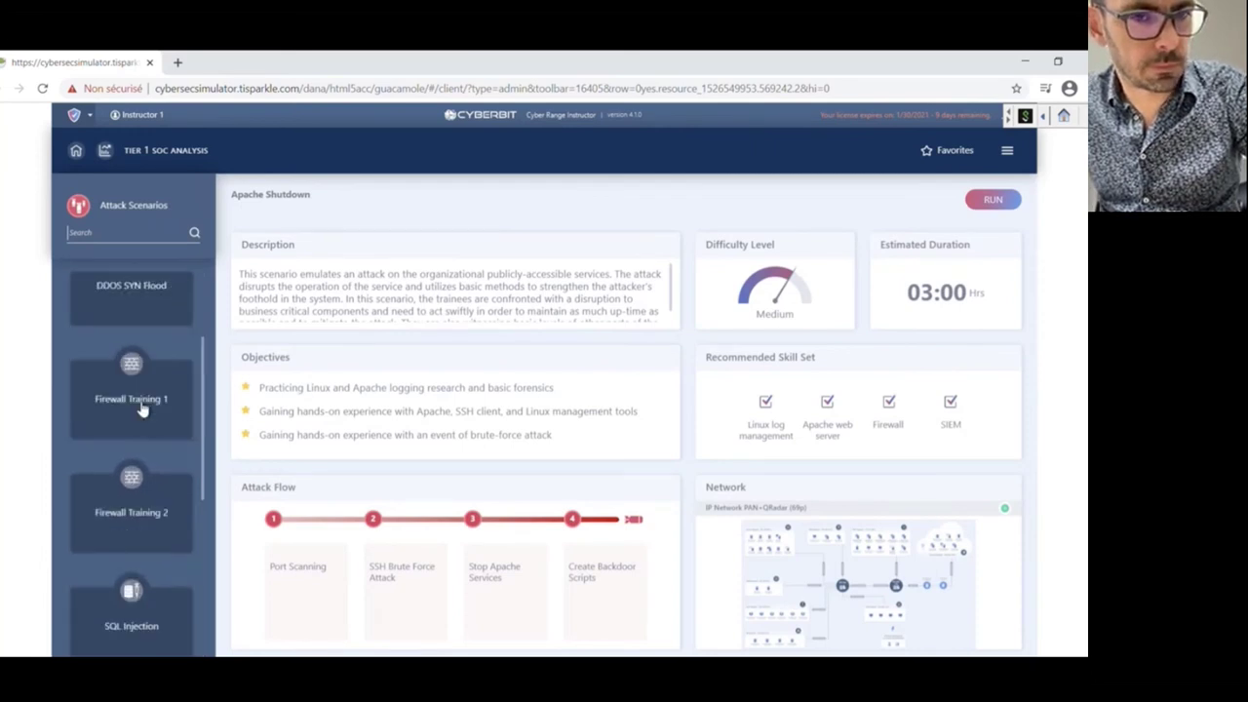
{"action": "scroll", "coordinate": [142, 409], "scroll_direction": "up", "scroll_amount": 2}
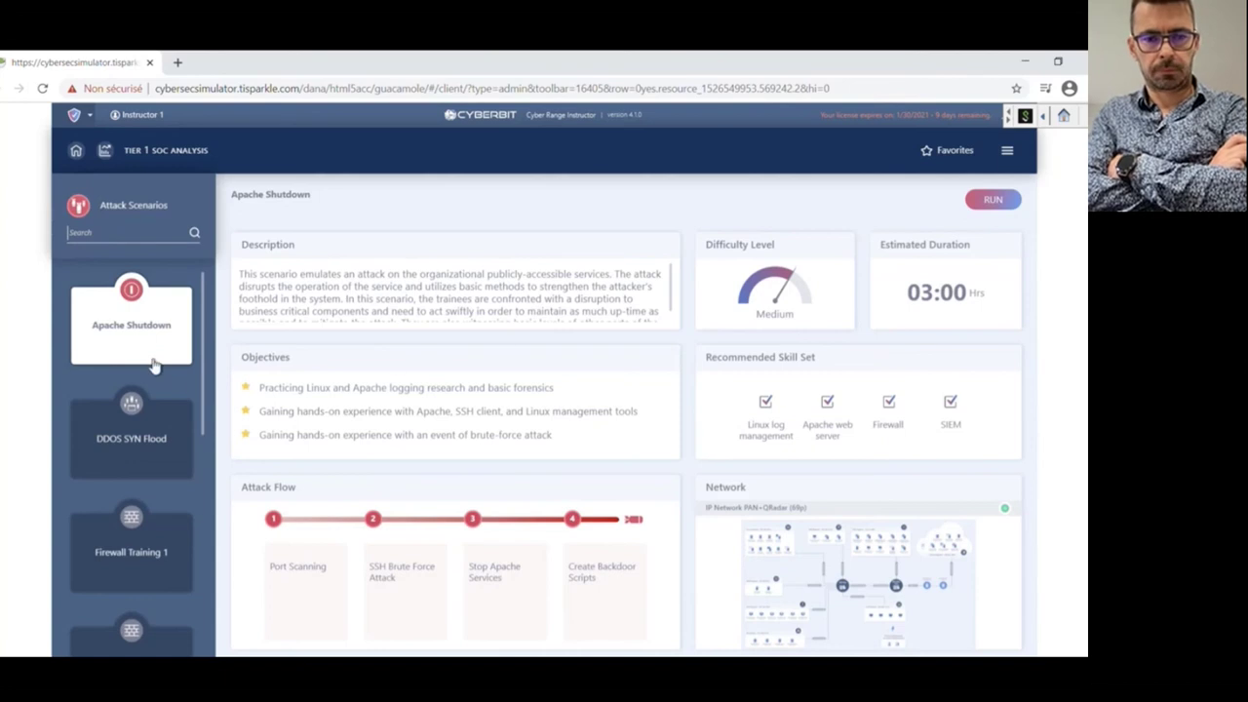
Open the details of the Firewall Training 1 scenario and look through the remaining Tier 1 SOC Analysis scenarios.
{"action": "scroll", "coordinate": [158, 368], "scroll_direction": "down", "scroll_amount": 2}
{"action": "scroll", "coordinate": [163, 376], "scroll_direction": "down", "scroll_amount": 2}
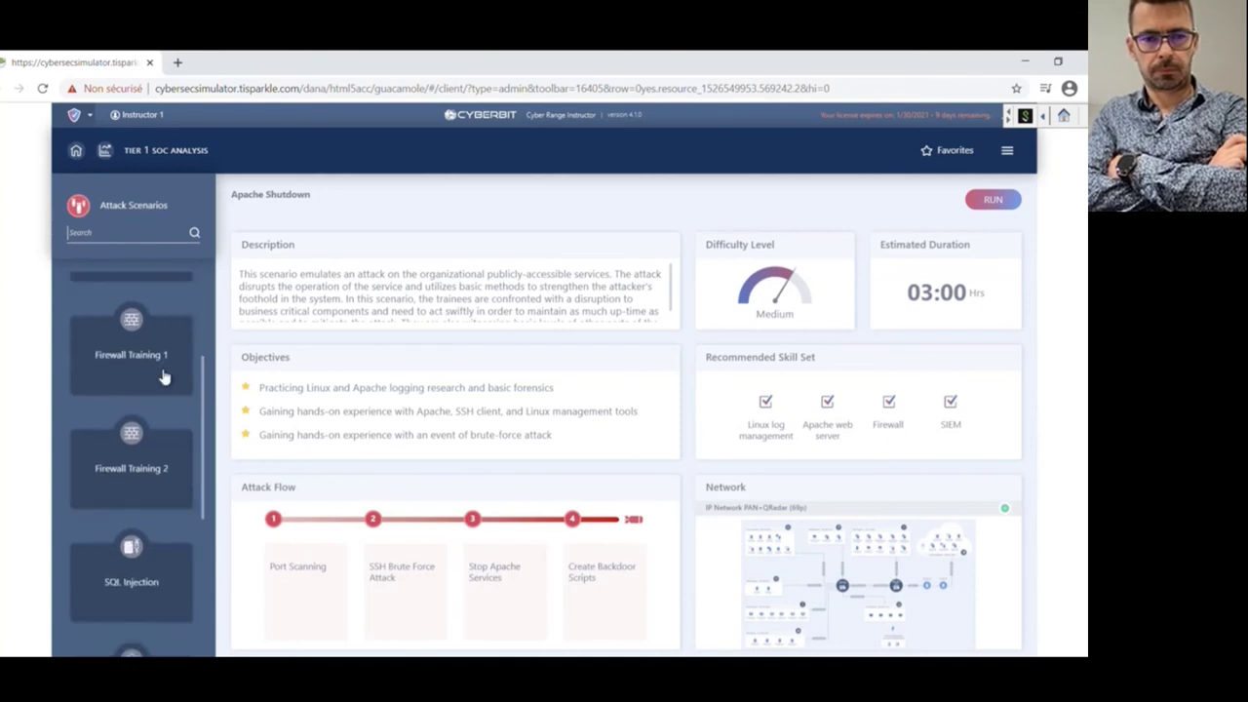
{"action": "scroll", "coordinate": [162, 376], "scroll_direction": "up", "scroll_amount": 1}
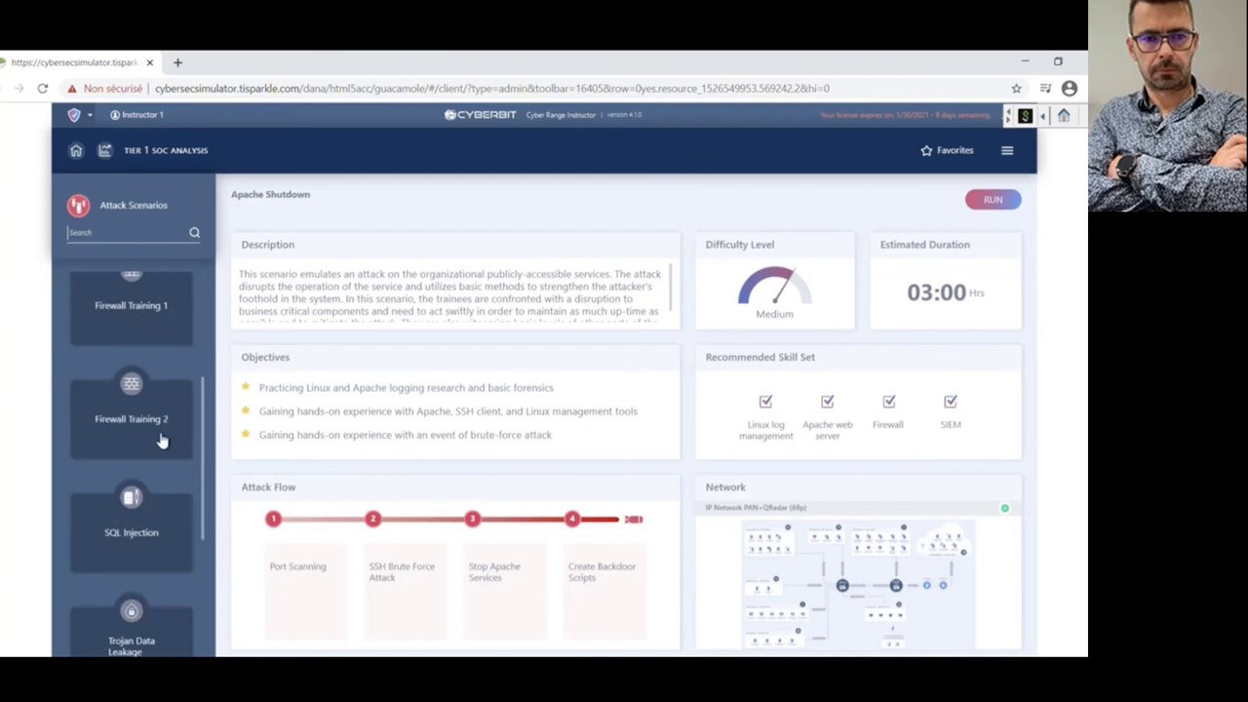
{"action": "left_click", "coordinate": [131, 304]}
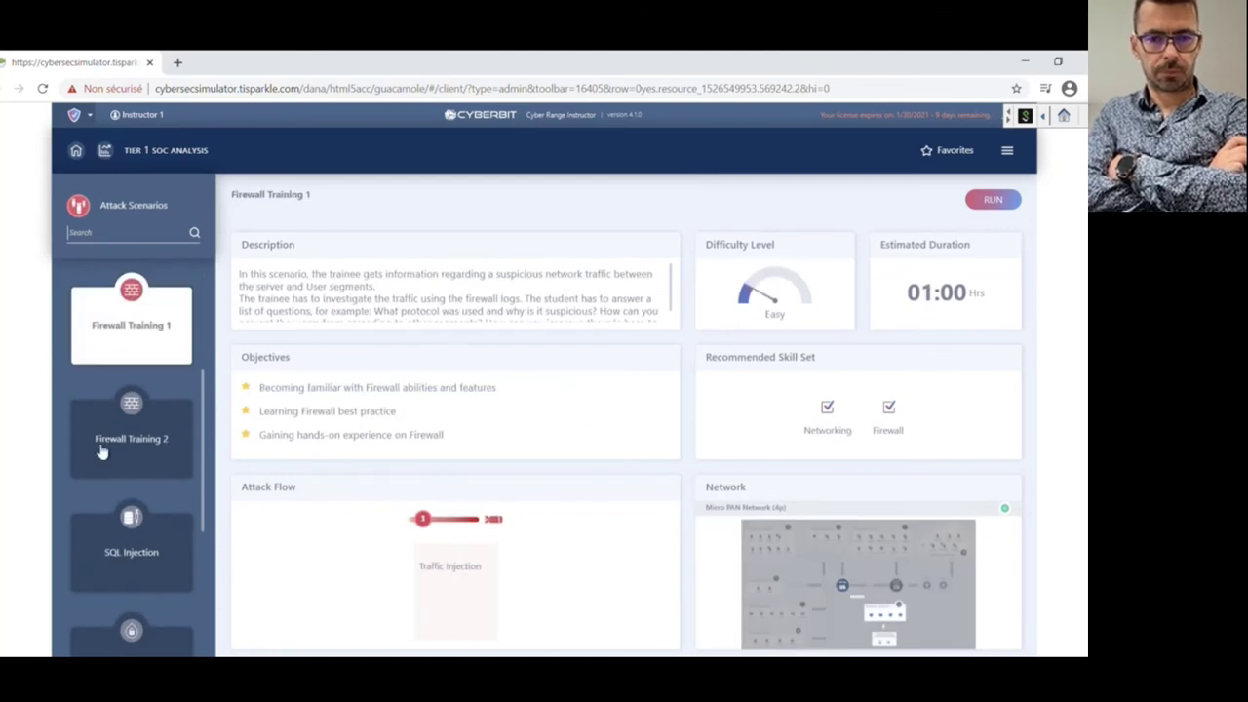
{"action": "scroll", "coordinate": [142, 444], "scroll_direction": "down", "scroll_amount": 2}
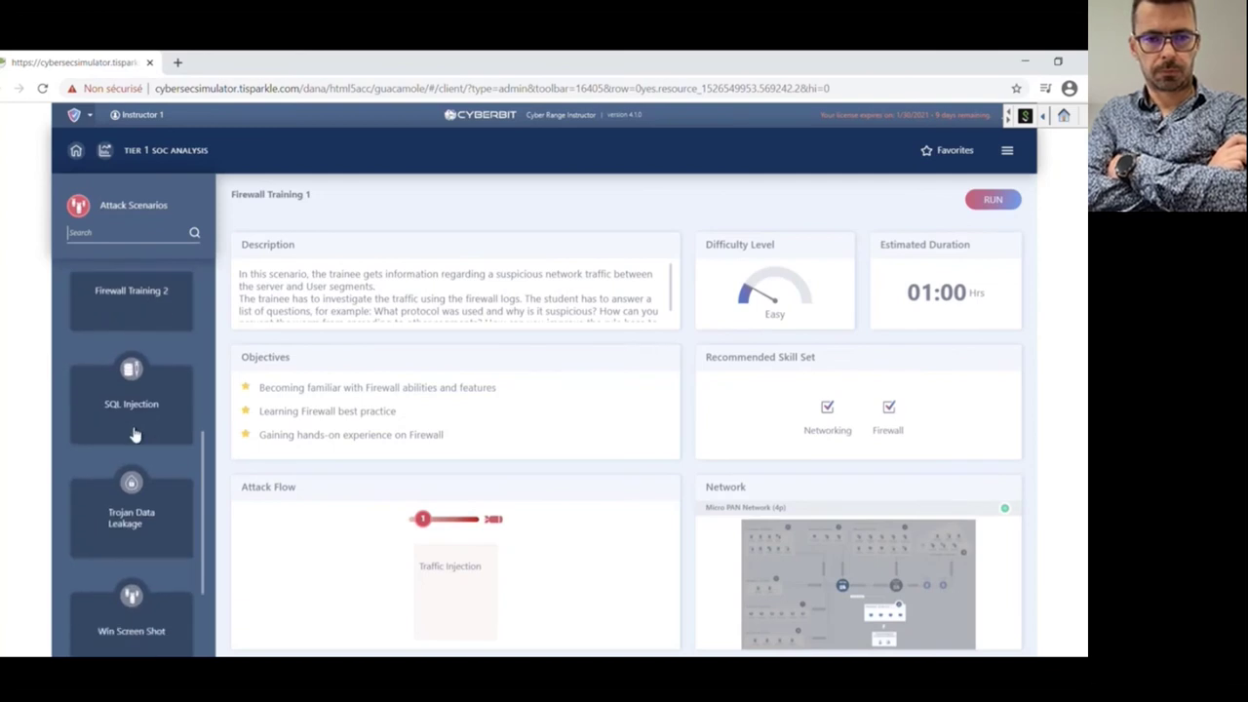
{"action": "scroll", "coordinate": [134, 429], "scroll_direction": "down", "scroll_amount": 1}
{"action": "scroll", "coordinate": [132, 425], "scroll_direction": "down", "scroll_amount": 1}
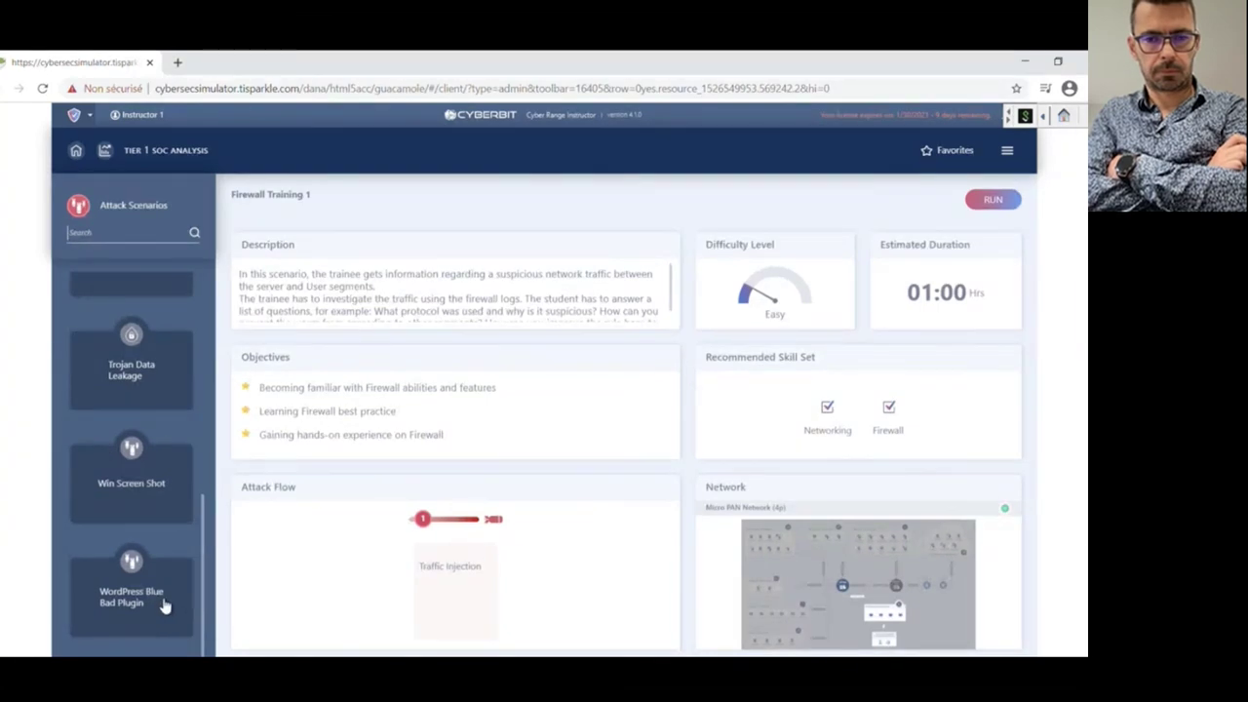
{"action": "scroll", "coordinate": [161, 599], "scroll_direction": "up", "scroll_amount": 8}
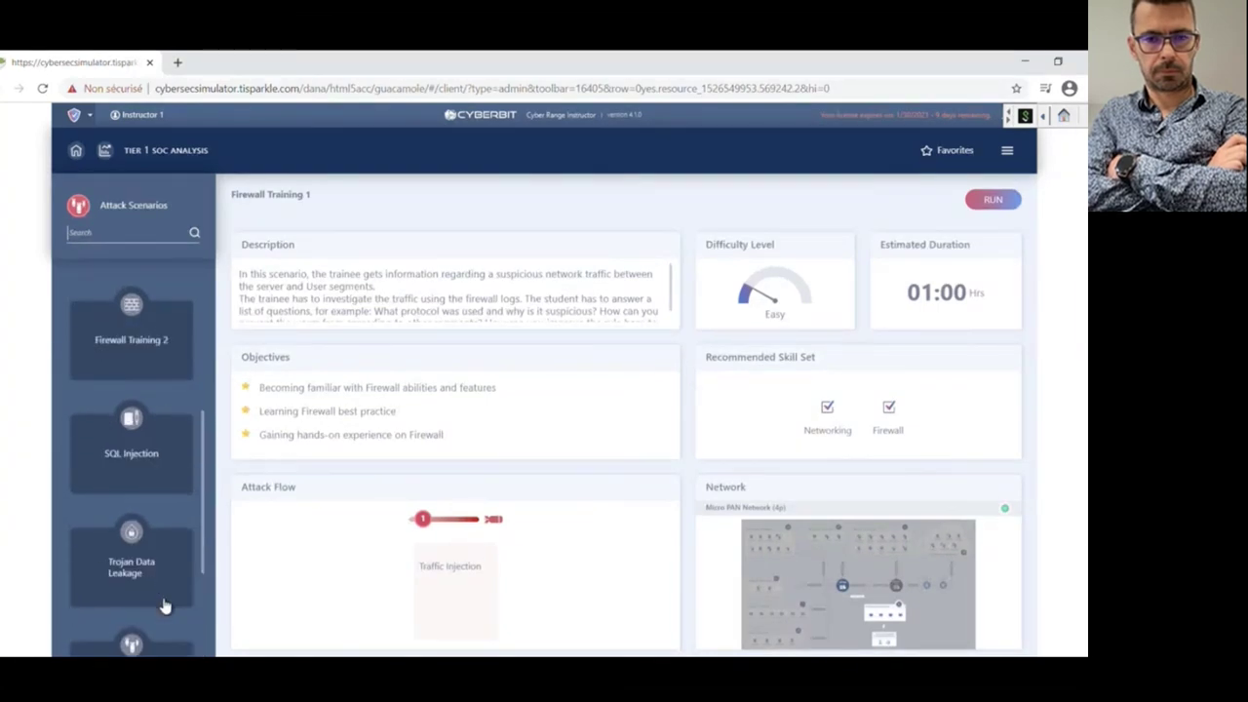
View the Tier 2 SOC Analysis scenarios from the training categories and return to the category overview.
{"action": "left_click", "coordinate": [77, 152]}
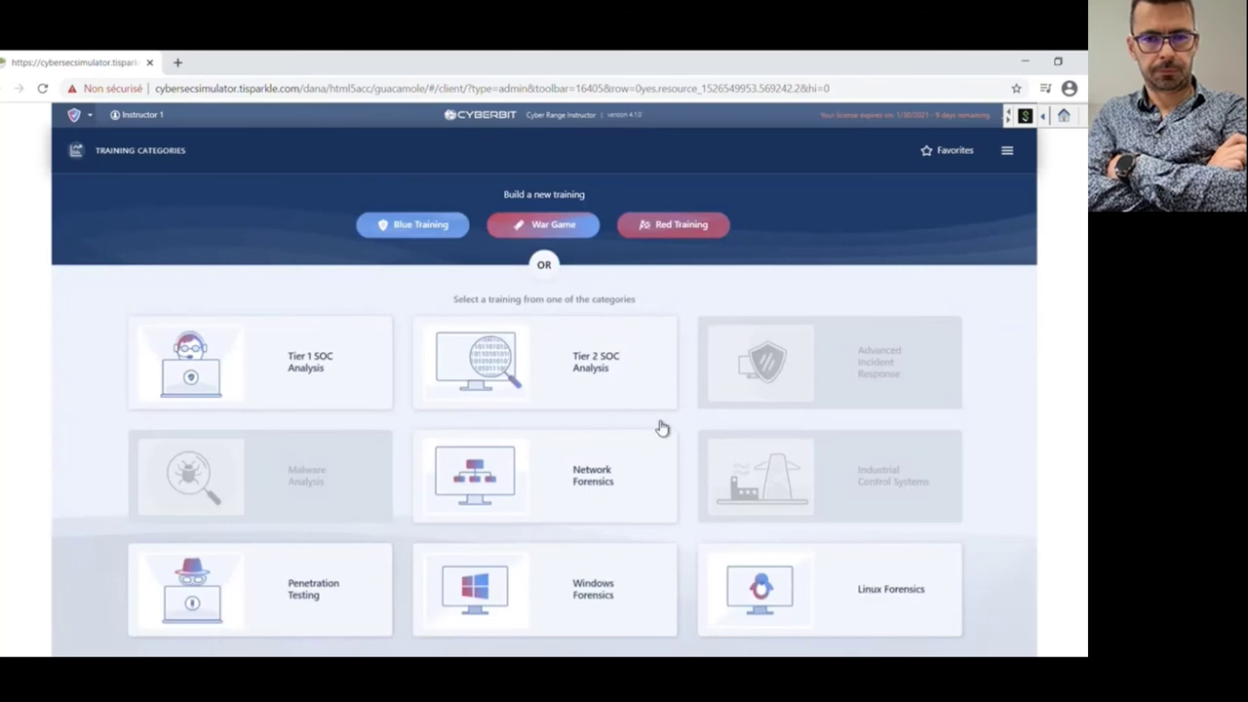
{"action": "left_click", "coordinate": [588, 383]}
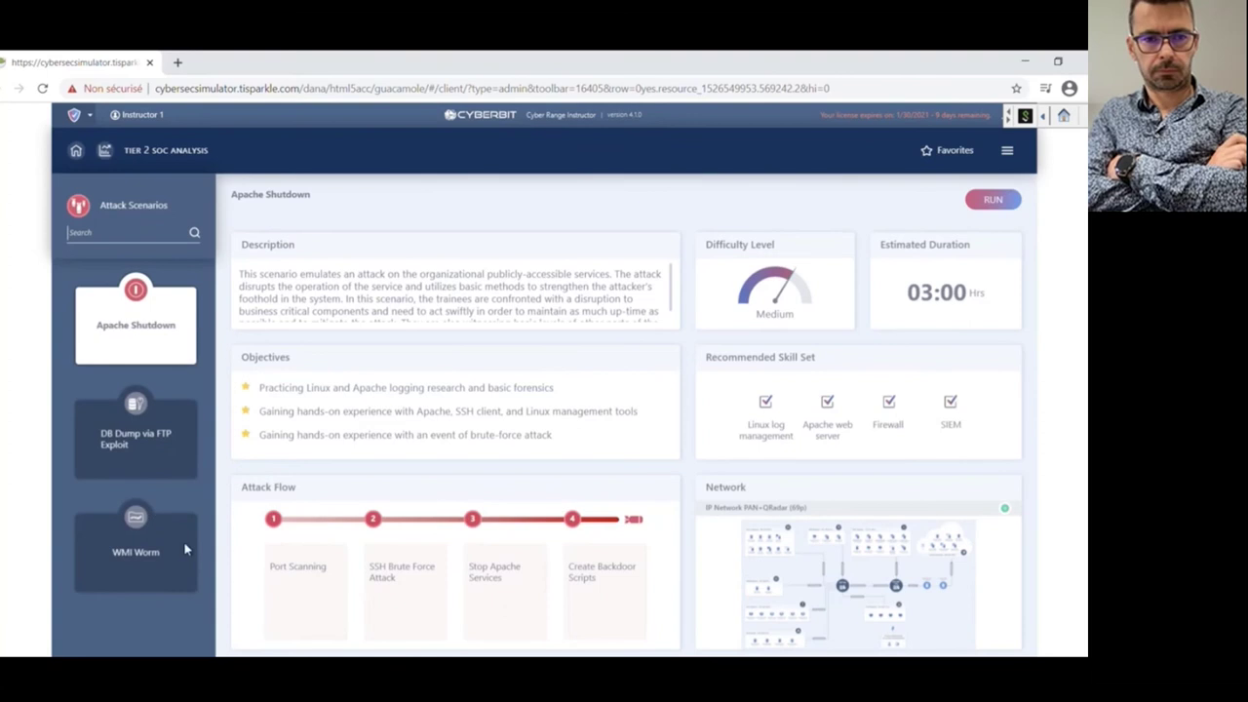
{"action": "left_click", "coordinate": [76, 152]}
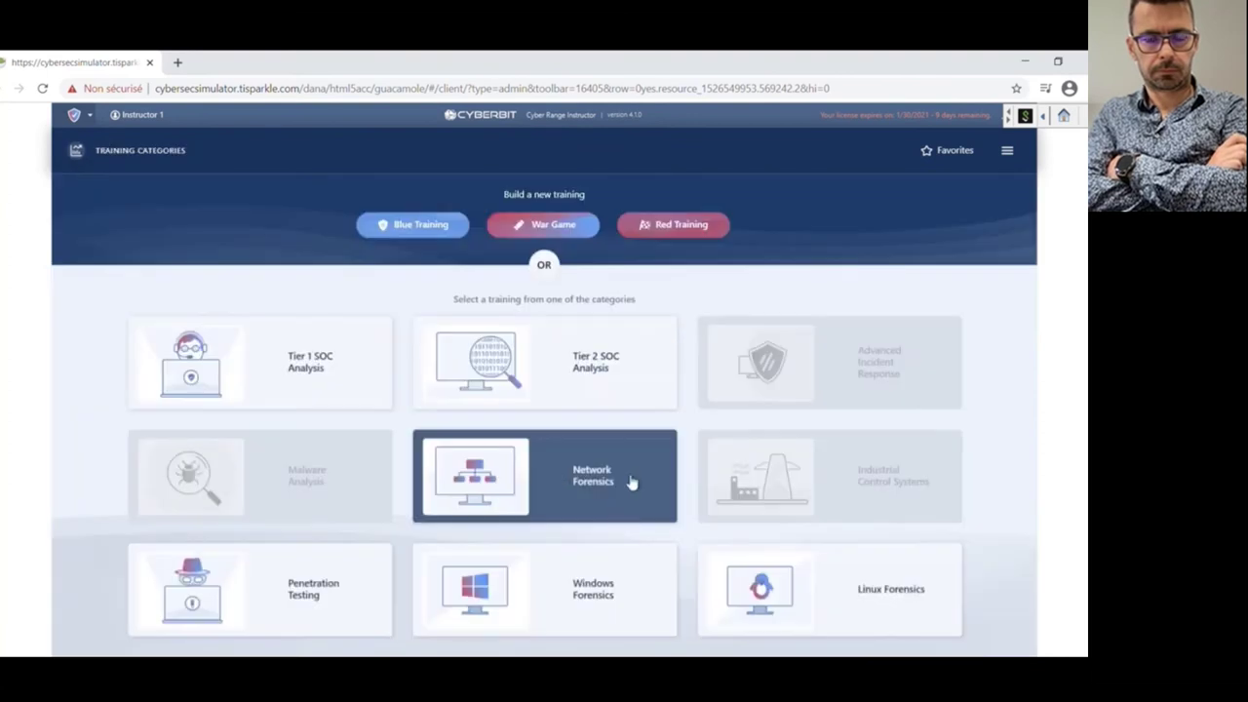
Open the Penetration Testing category, look over its attack scenarios and return to the training categories.
{"action": "left_click", "coordinate": [304, 624]}
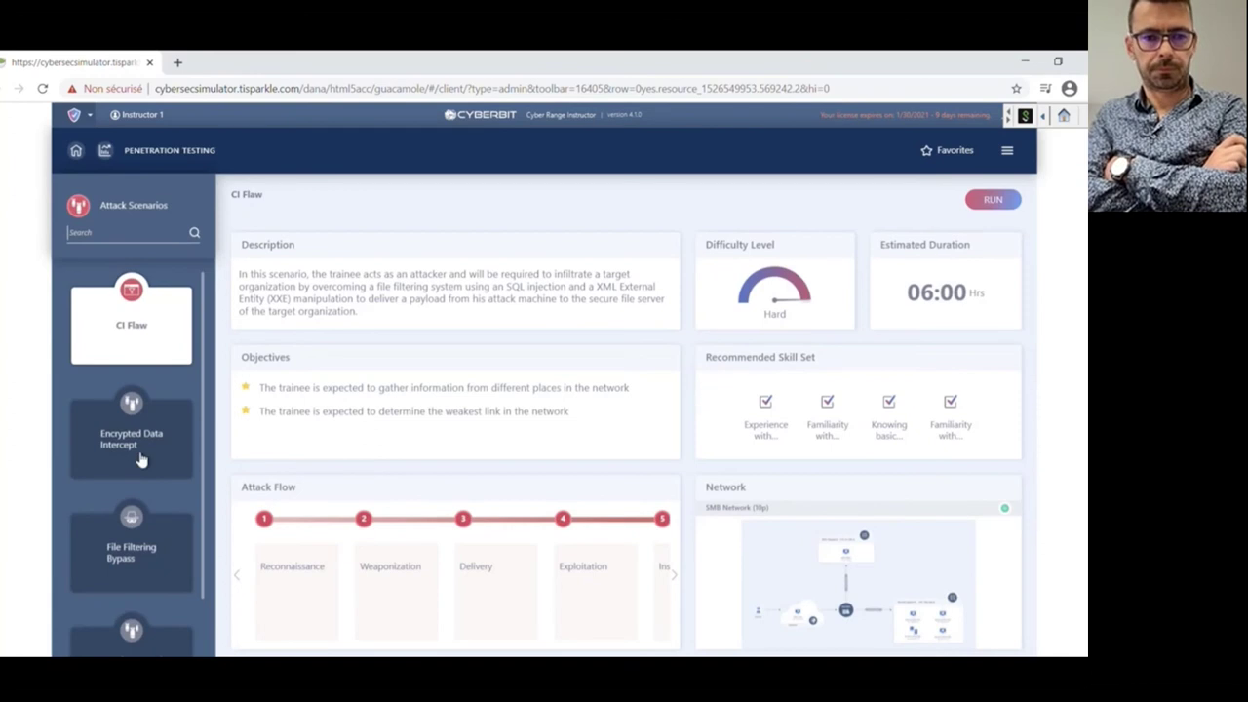
{"action": "scroll", "coordinate": [139, 455], "scroll_direction": "down", "scroll_amount": 1}
{"action": "scroll", "coordinate": [140, 455], "scroll_direction": "up", "scroll_amount": 1}
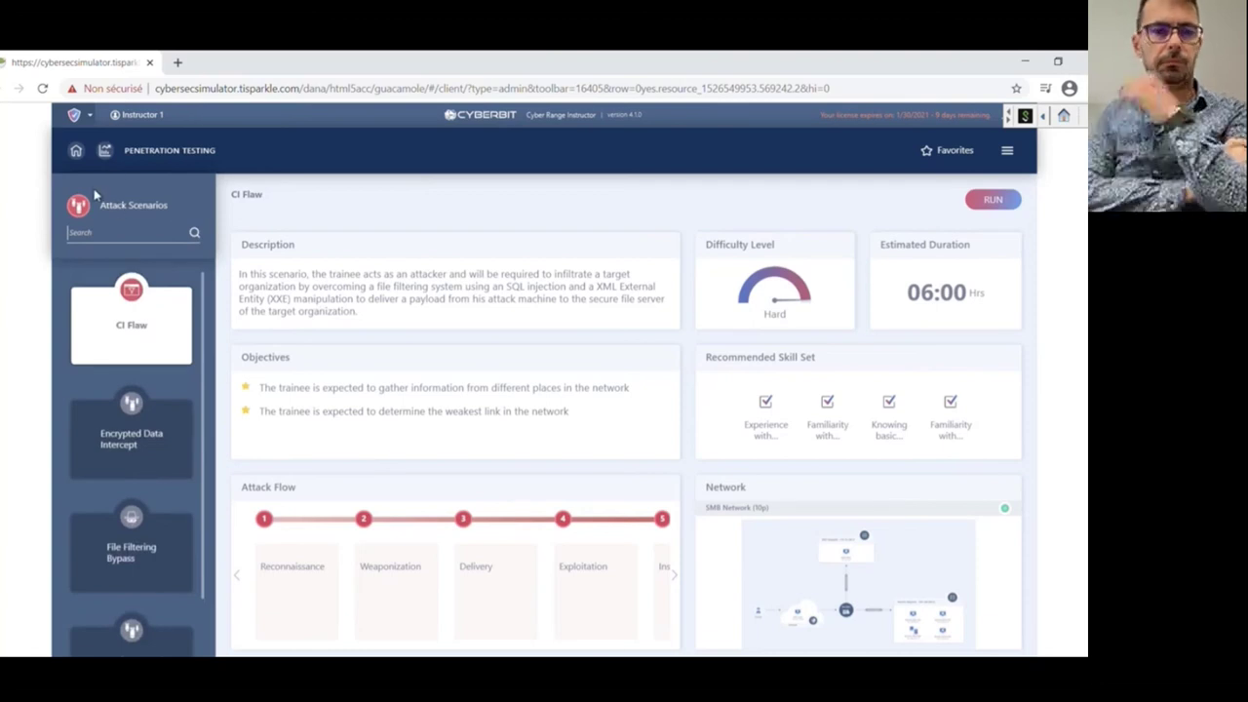
{"action": "left_click", "coordinate": [76, 153]}
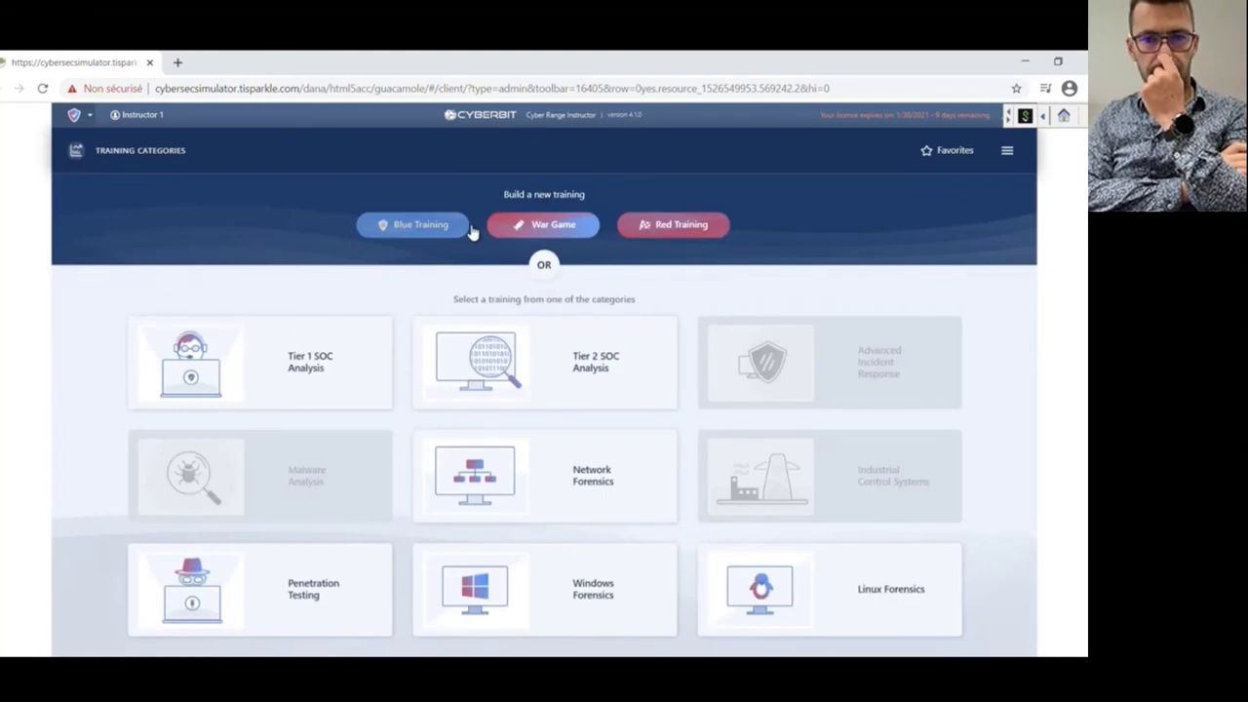
Start building a new Blue Training and look through the available attack scenarios.
{"action": "left_click", "coordinate": [412, 231]}
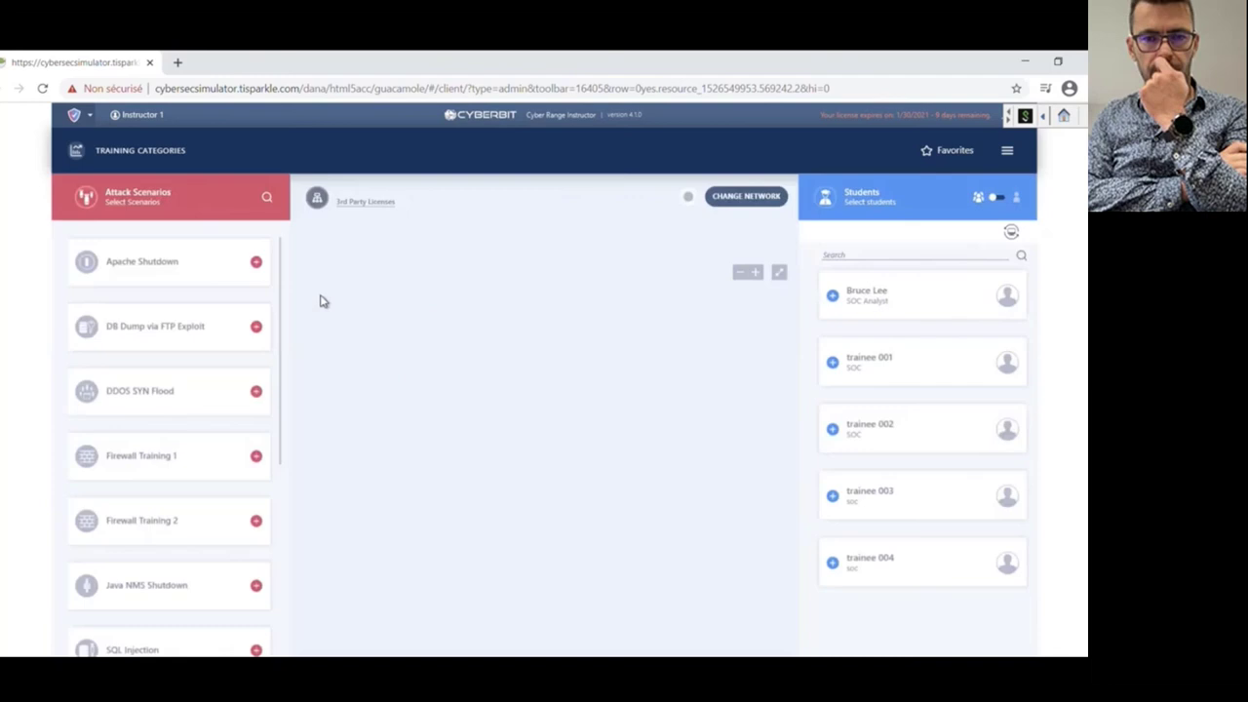
{"action": "scroll", "coordinate": [164, 323], "scroll_direction": "down", "scroll_amount": 5}
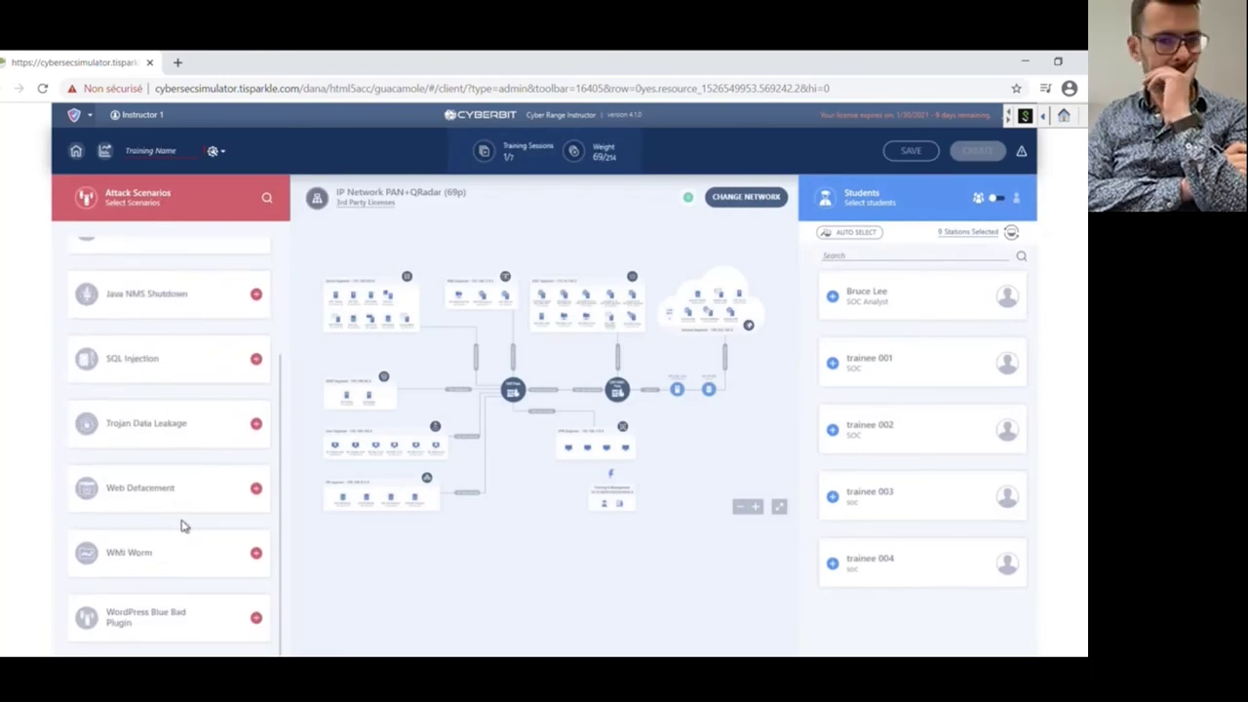
{"action": "scroll", "coordinate": [158, 557], "scroll_direction": "up", "scroll_amount": 3}
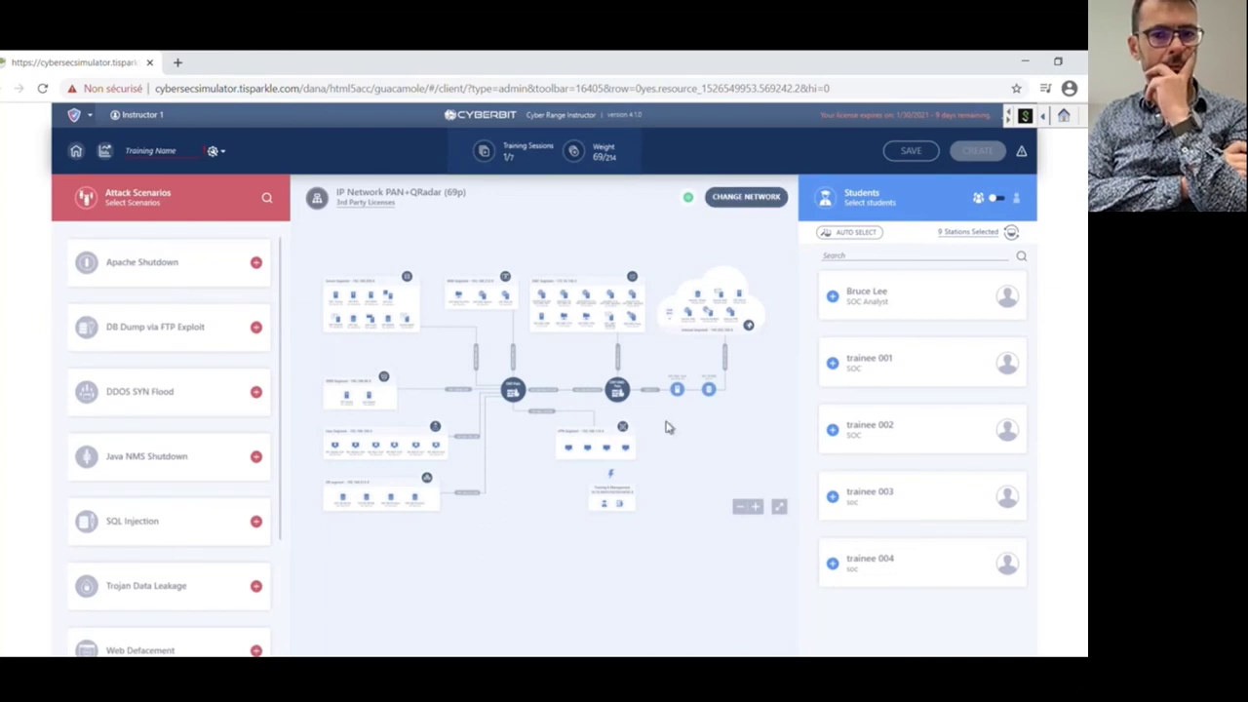
Browse the Network Catalog for the Blue Training and close it without changing the network.
{"action": "left_click", "coordinate": [746, 198]}
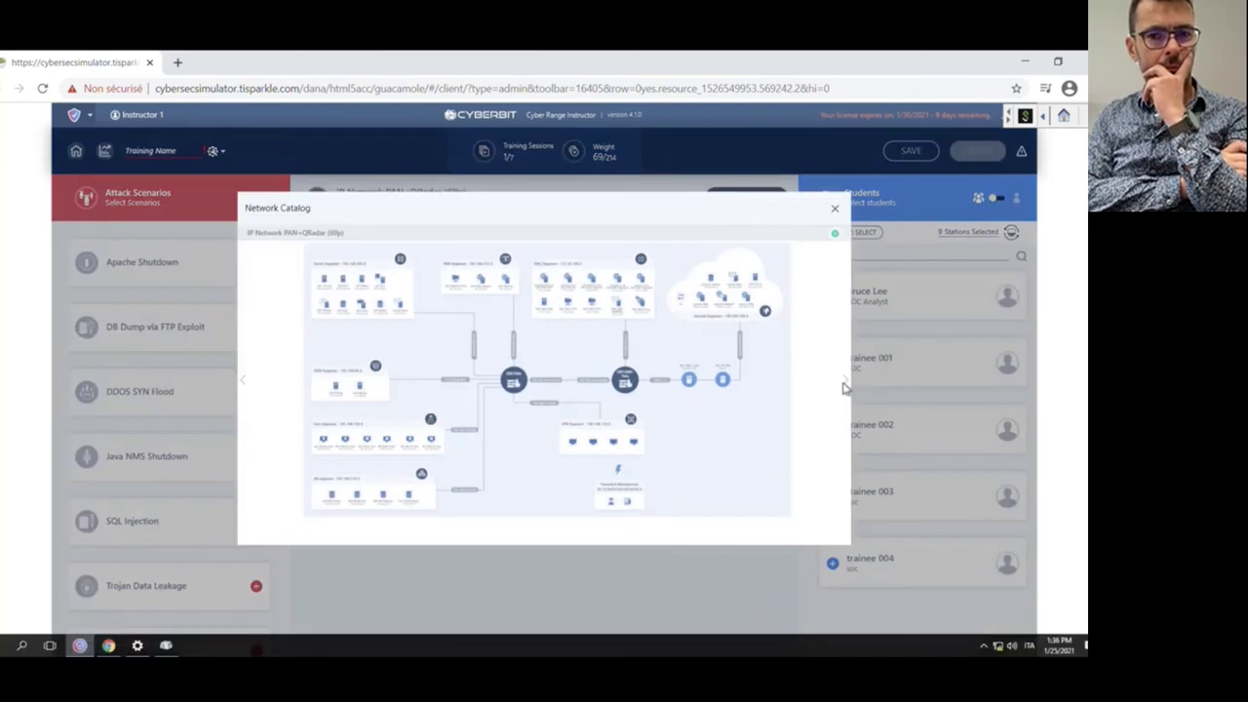
{"action": "left_click", "coordinate": [848, 388]}
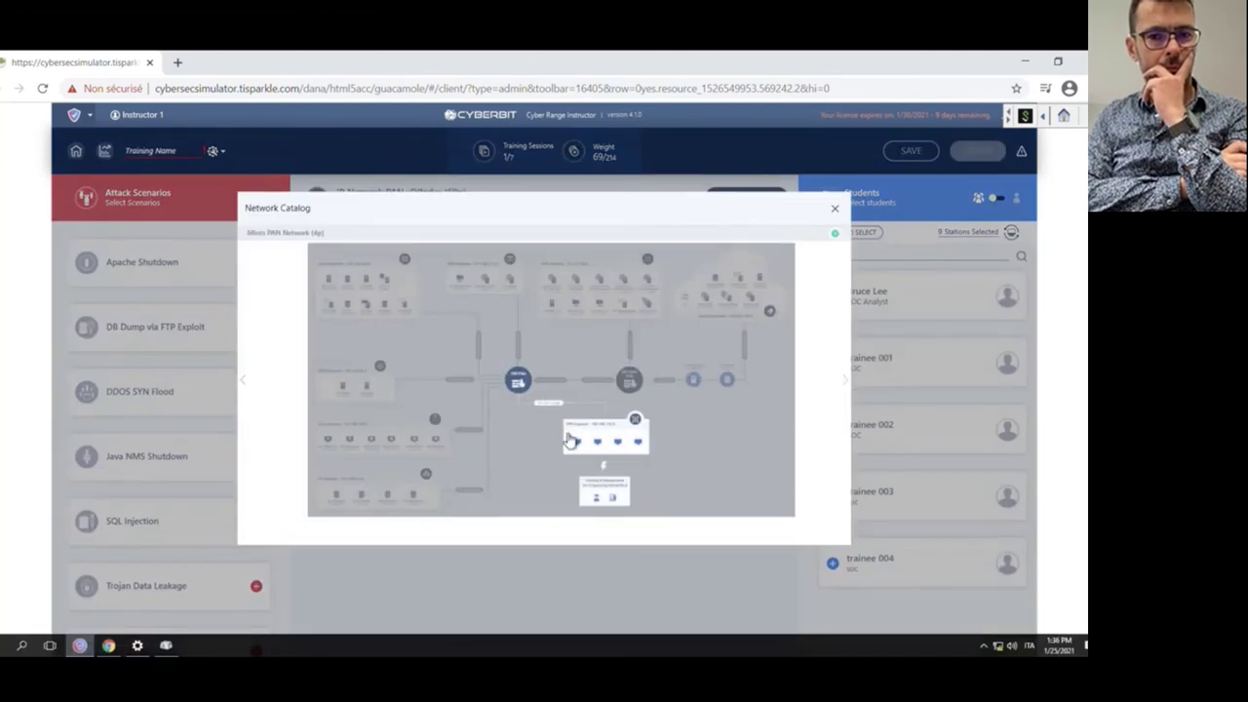
{"action": "left_click", "coordinate": [848, 389]}
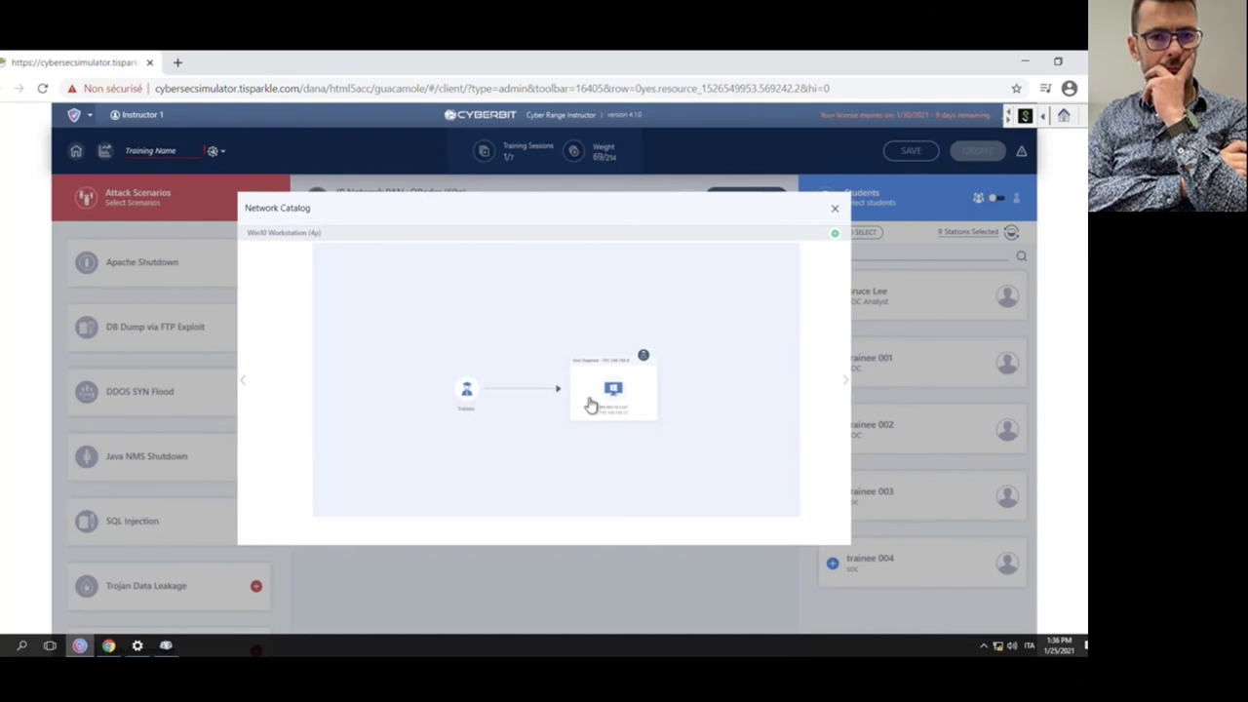
{"action": "left_click", "coordinate": [852, 390]}
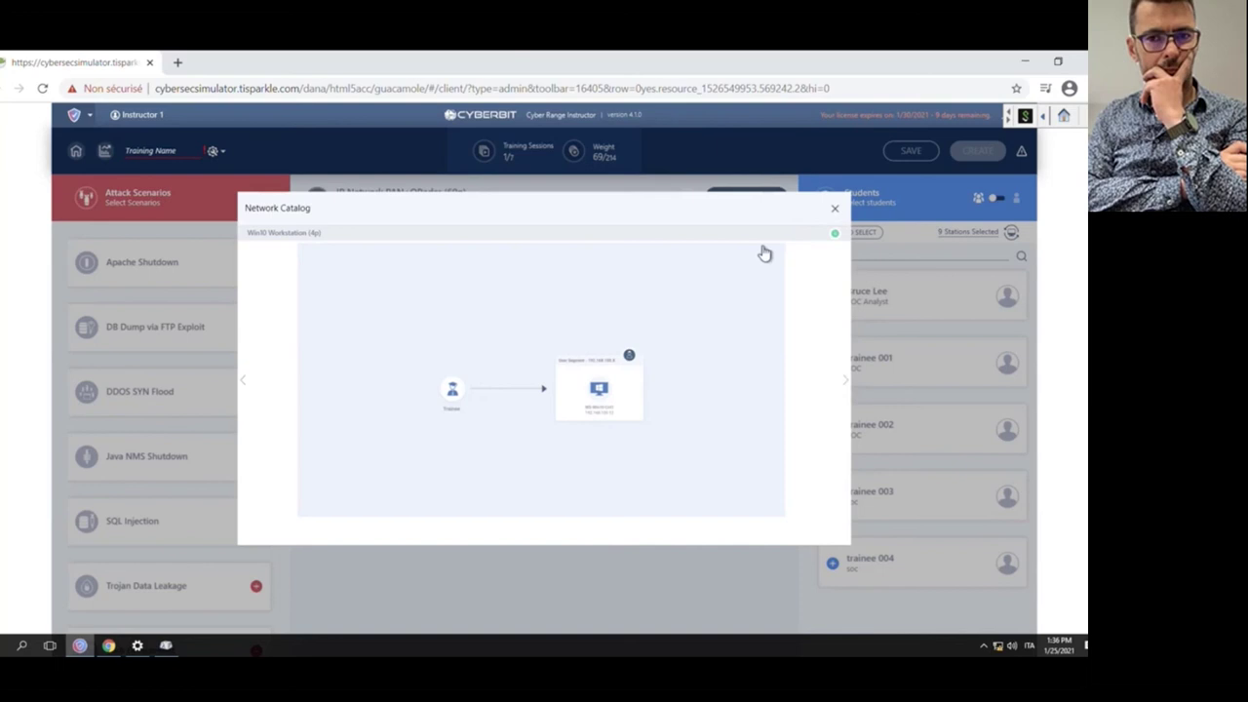
{"action": "left_click", "coordinate": [835, 210]}
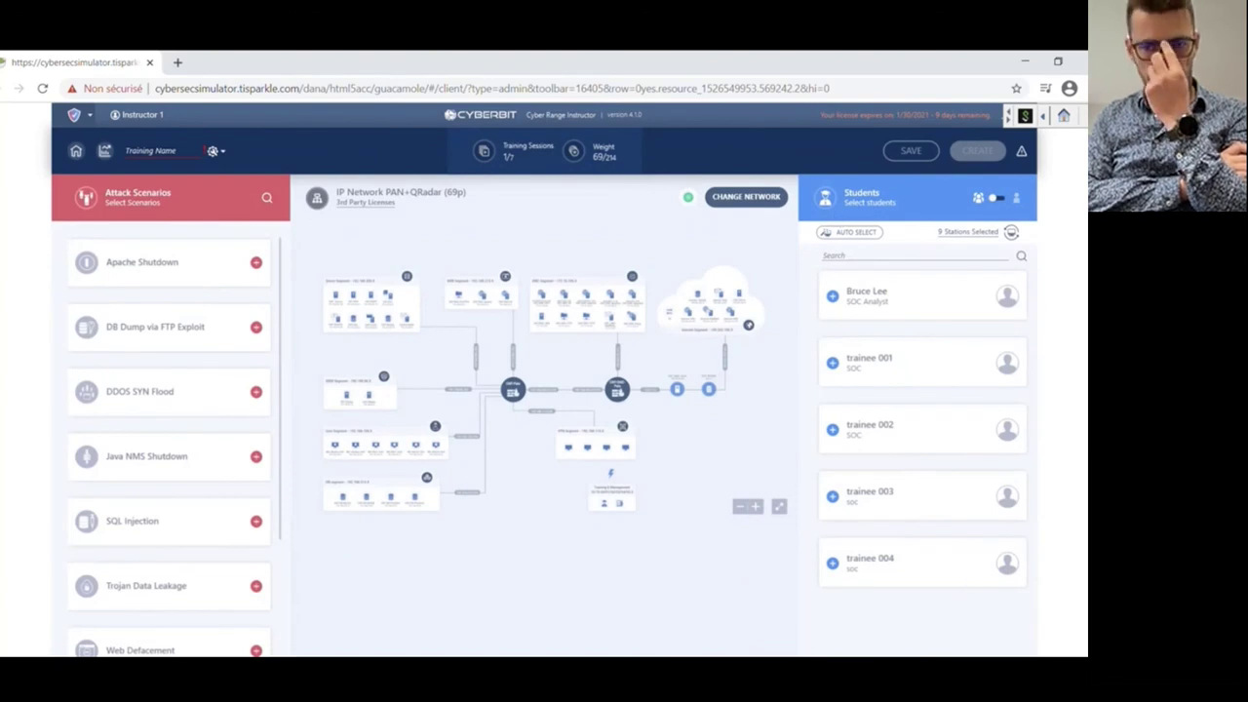
Exit the Blue Training setup without resuming editing and start building a new War Game.
{"action": "left_click", "coordinate": [78, 153]}
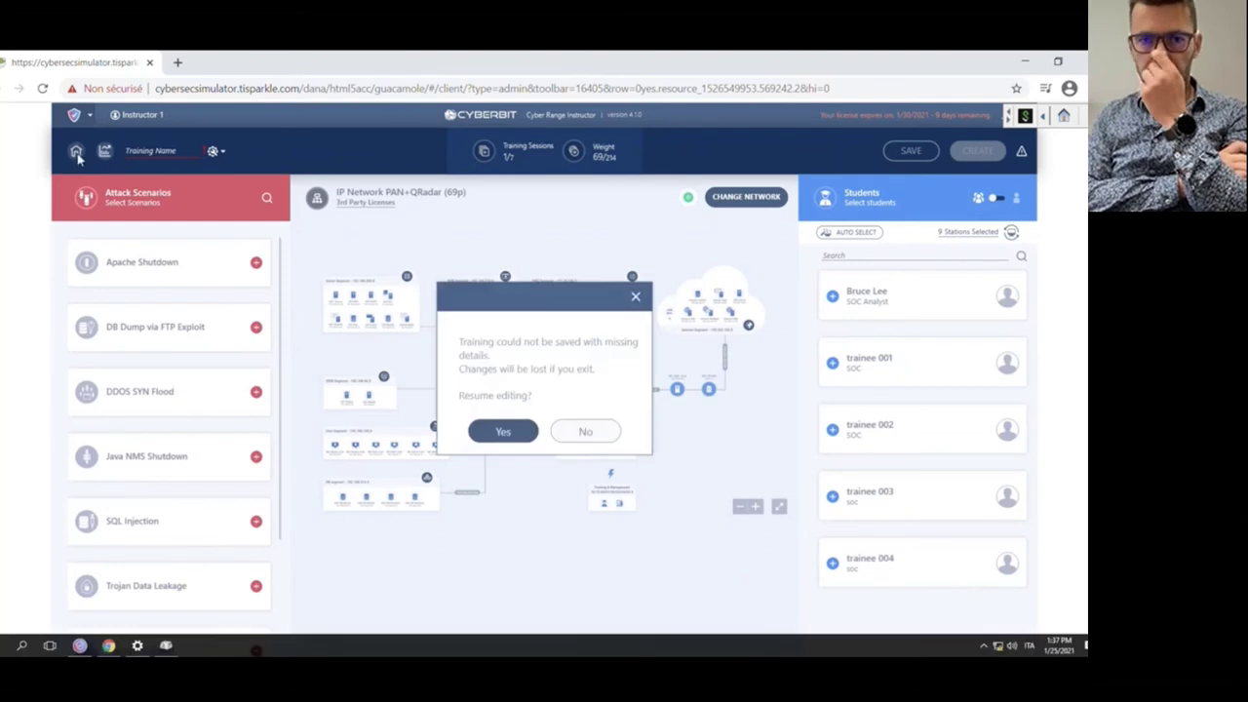
{"action": "left_click", "coordinate": [577, 435]}
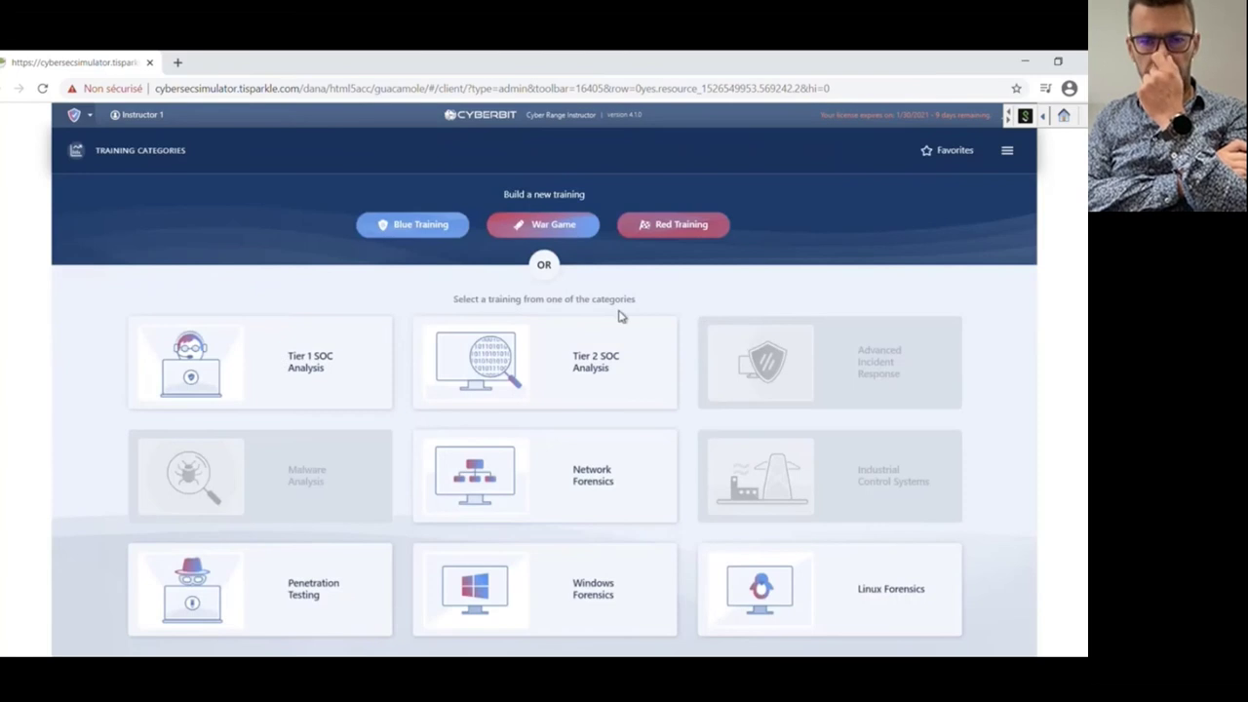
{"action": "left_click", "coordinate": [569, 240]}
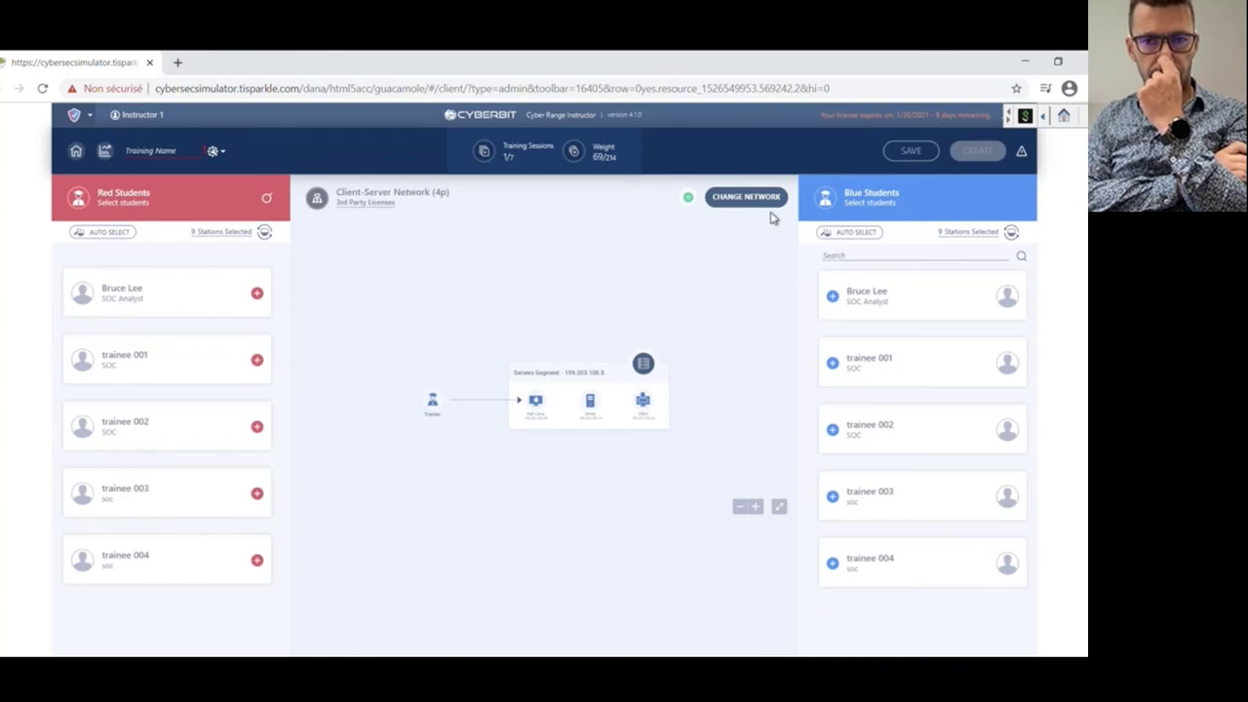
Browse the networks in the War Game's Network Catalog and exit the training setup without resuming editing.
{"action": "left_click", "coordinate": [746, 197]}
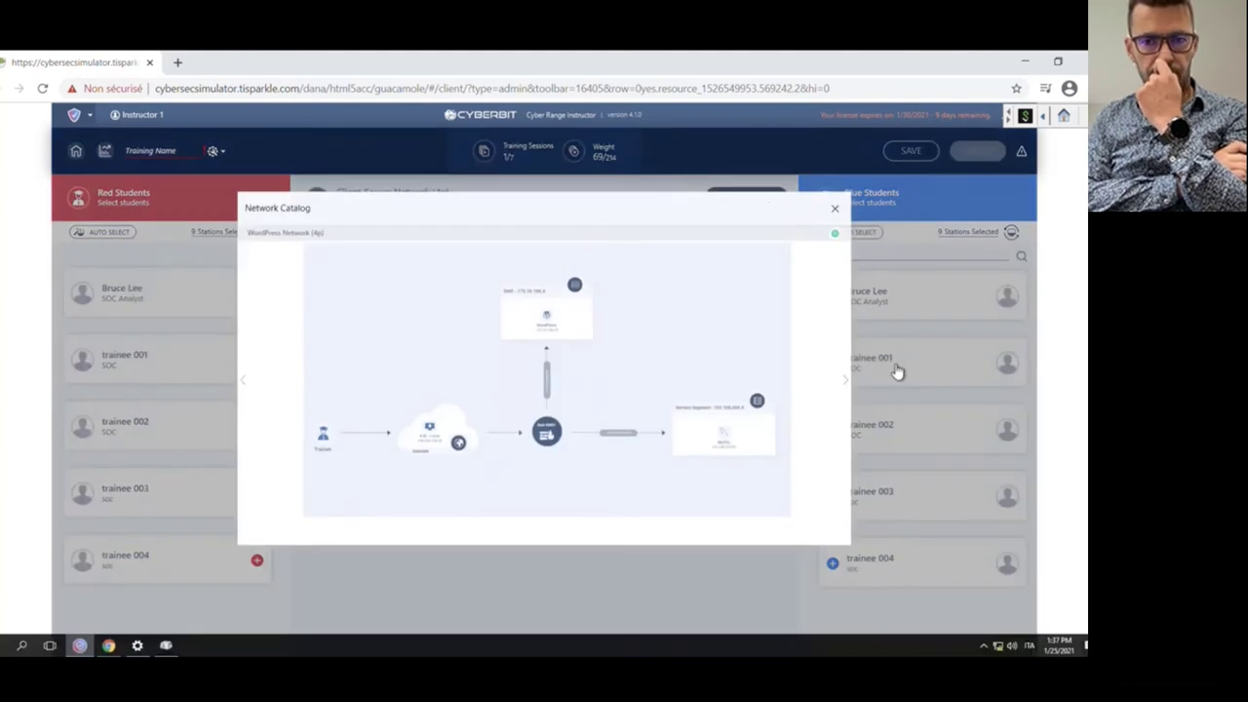
{"action": "left_click", "coordinate": [847, 382]}
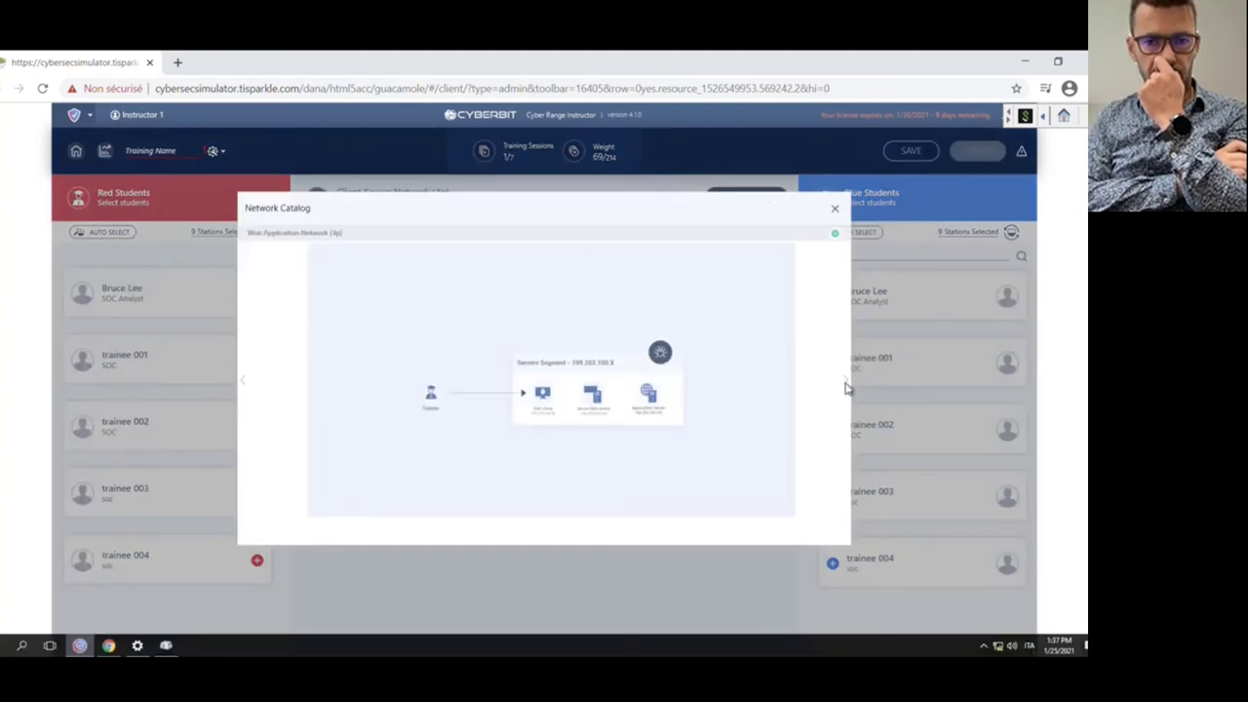
{"action": "left_click", "coordinate": [848, 385]}
{"action": "left_click", "coordinate": [848, 385]}
{"action": "left_click", "coordinate": [848, 385]}
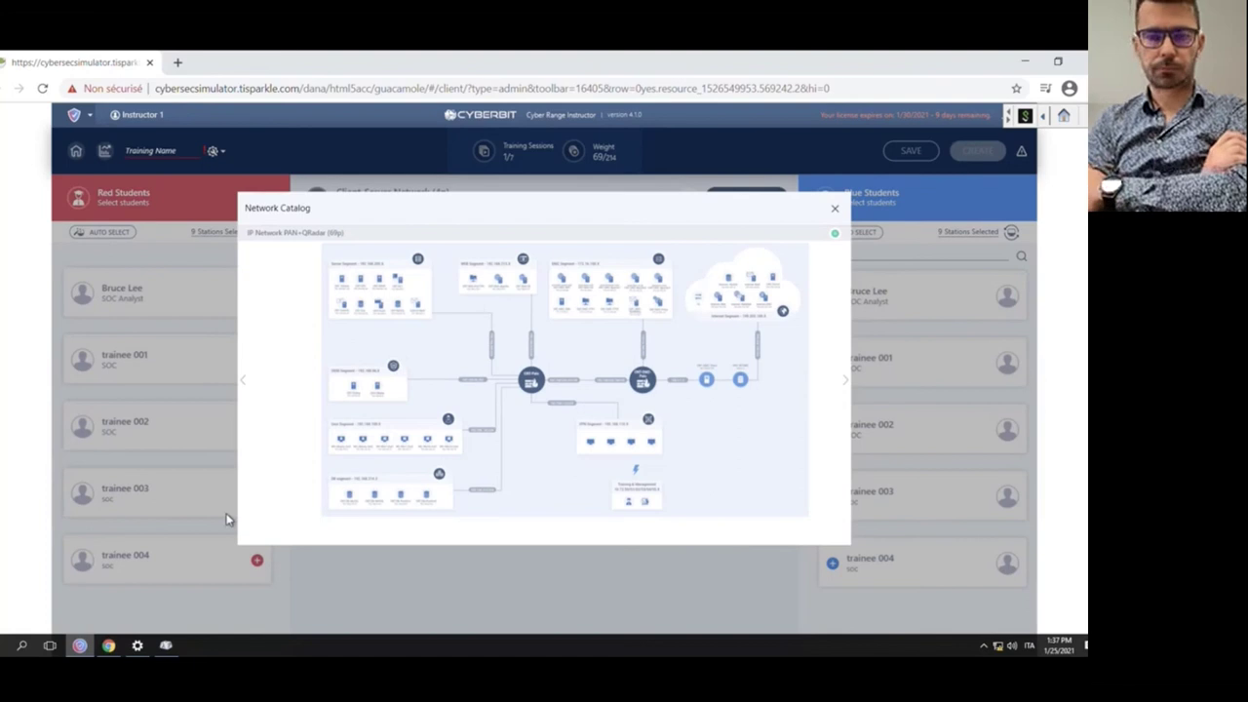
{"action": "left_click", "coordinate": [836, 210]}
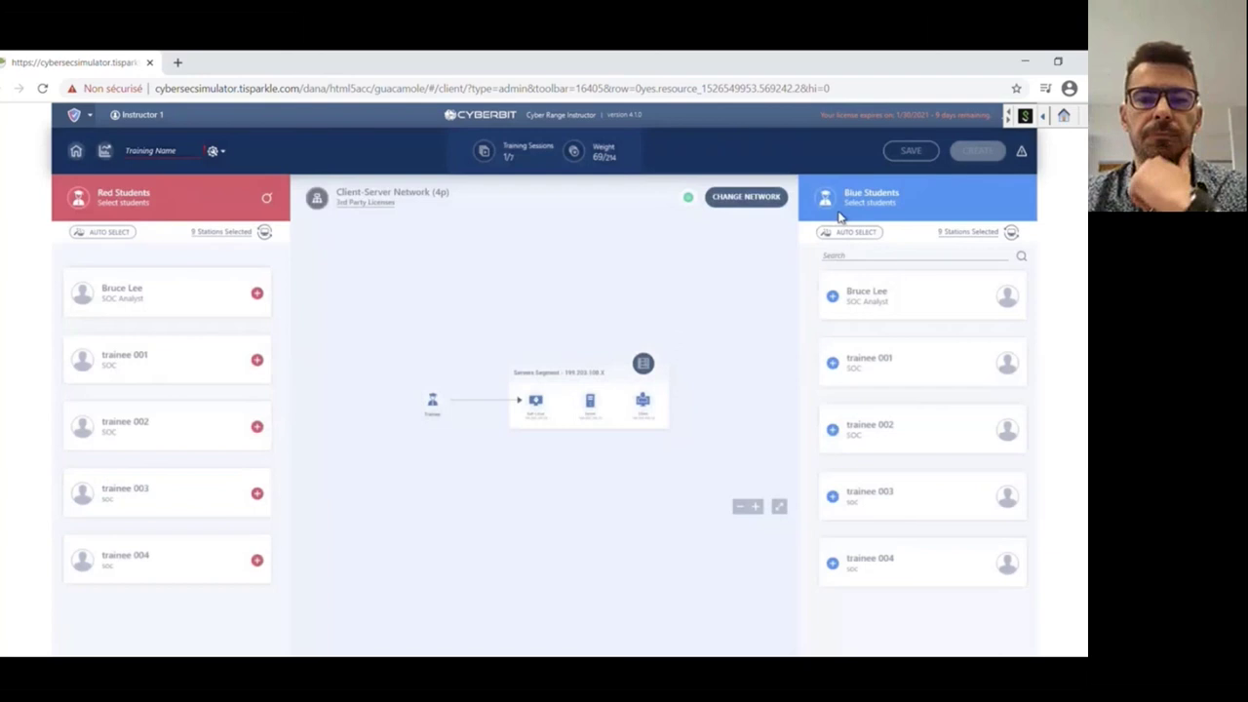
{"action": "left_click", "coordinate": [75, 151]}
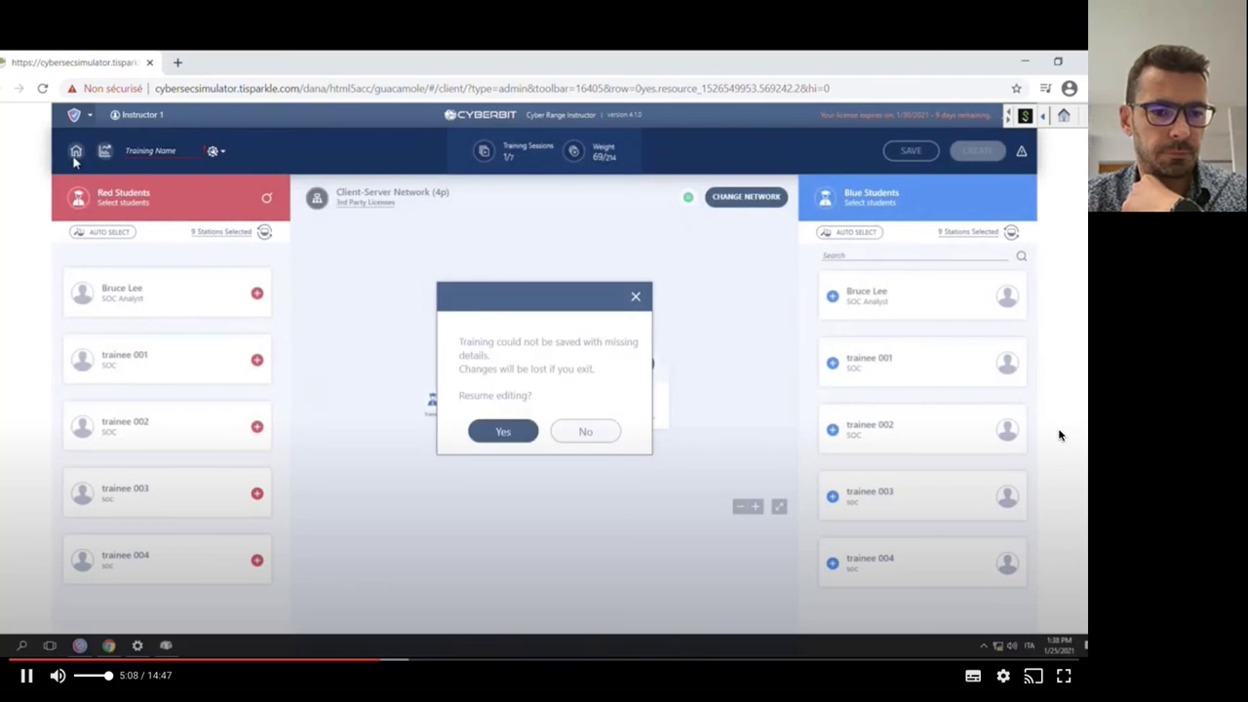
{"action": "left_click", "coordinate": [585, 434]}
Open the live training "Session test" and expand its Web Defacement attack scenario.
{"action": "left_click", "coordinate": [98, 123]}
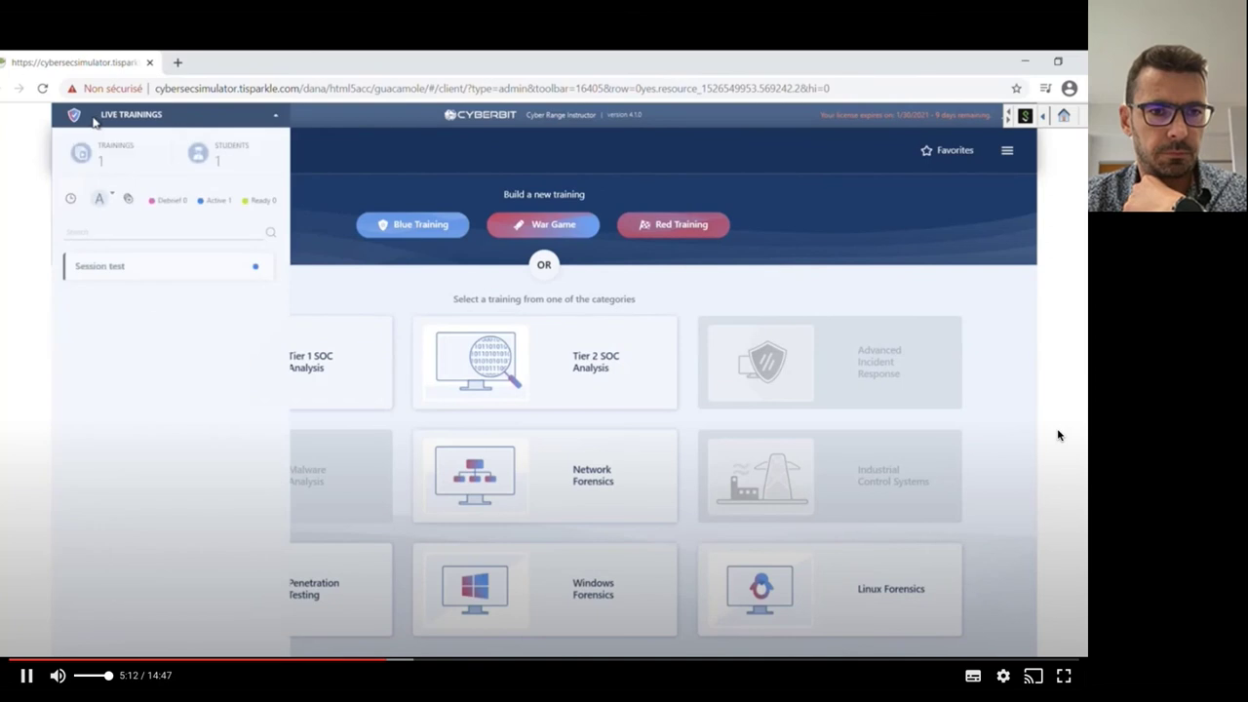
{"action": "left_click", "coordinate": [107, 269]}
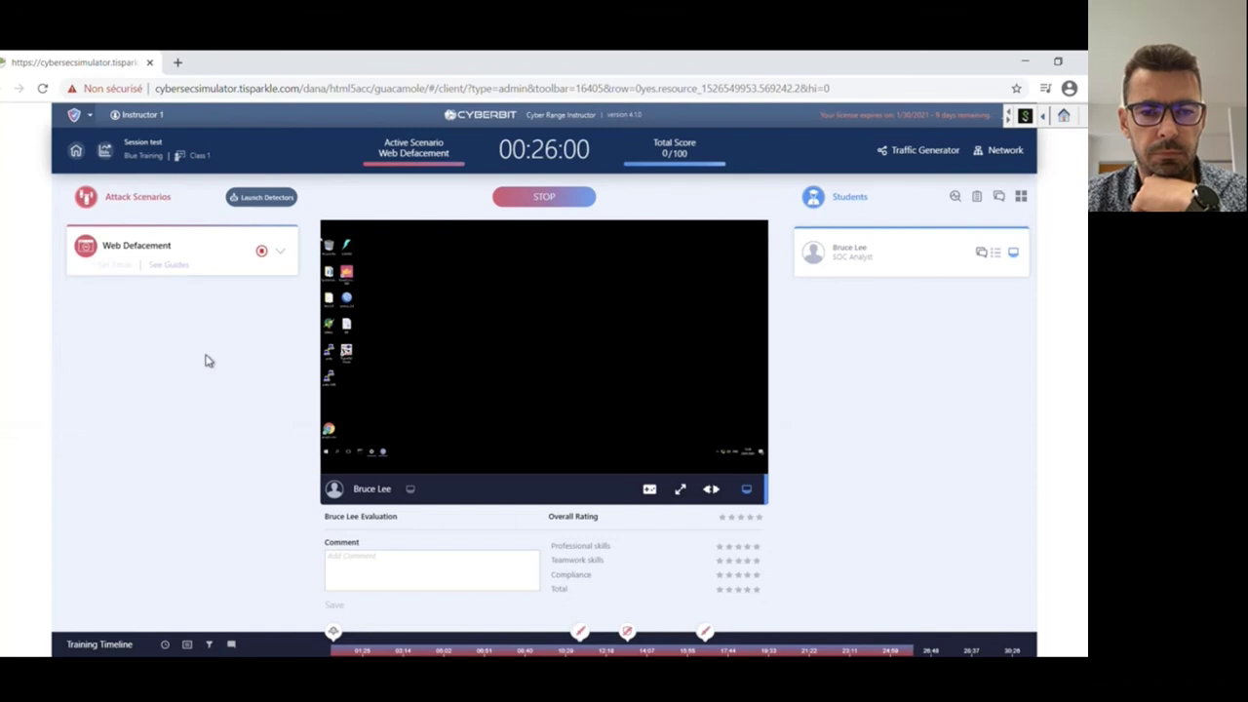
{"action": "left_click", "coordinate": [282, 252]}
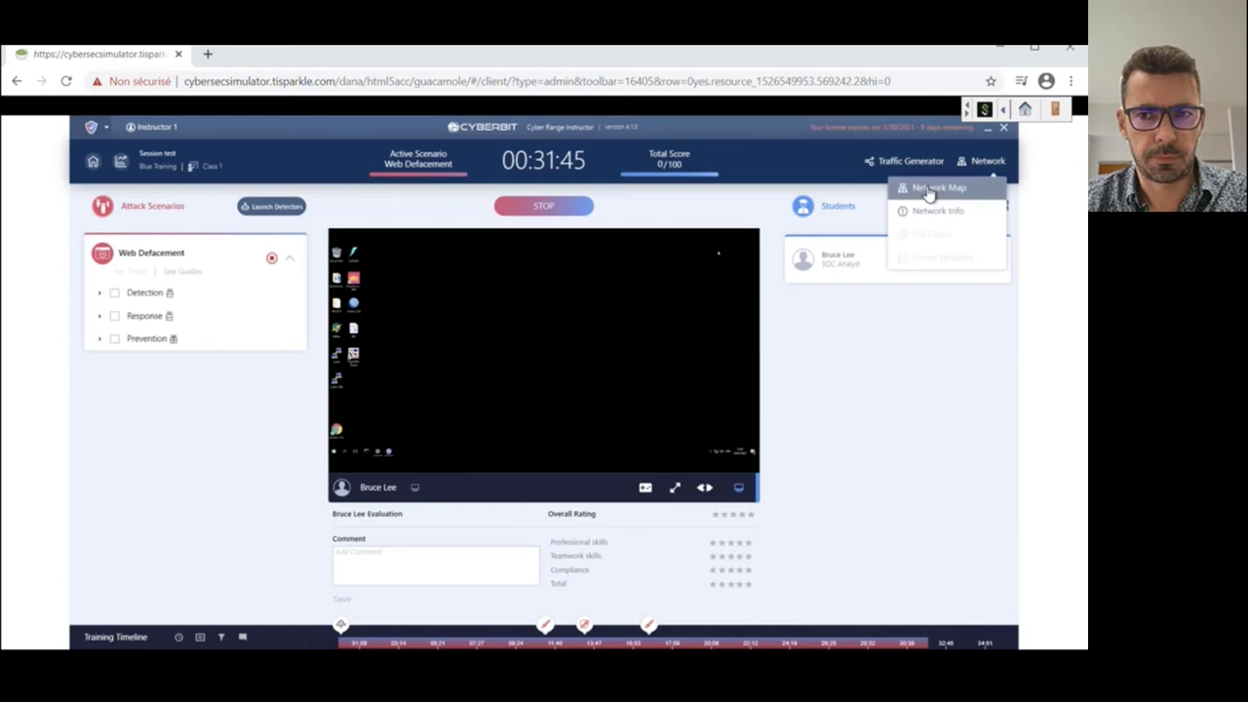
Inspect the session's network map up close, including the Internet segment, and close it.
{"action": "left_click", "coordinate": [926, 189]}
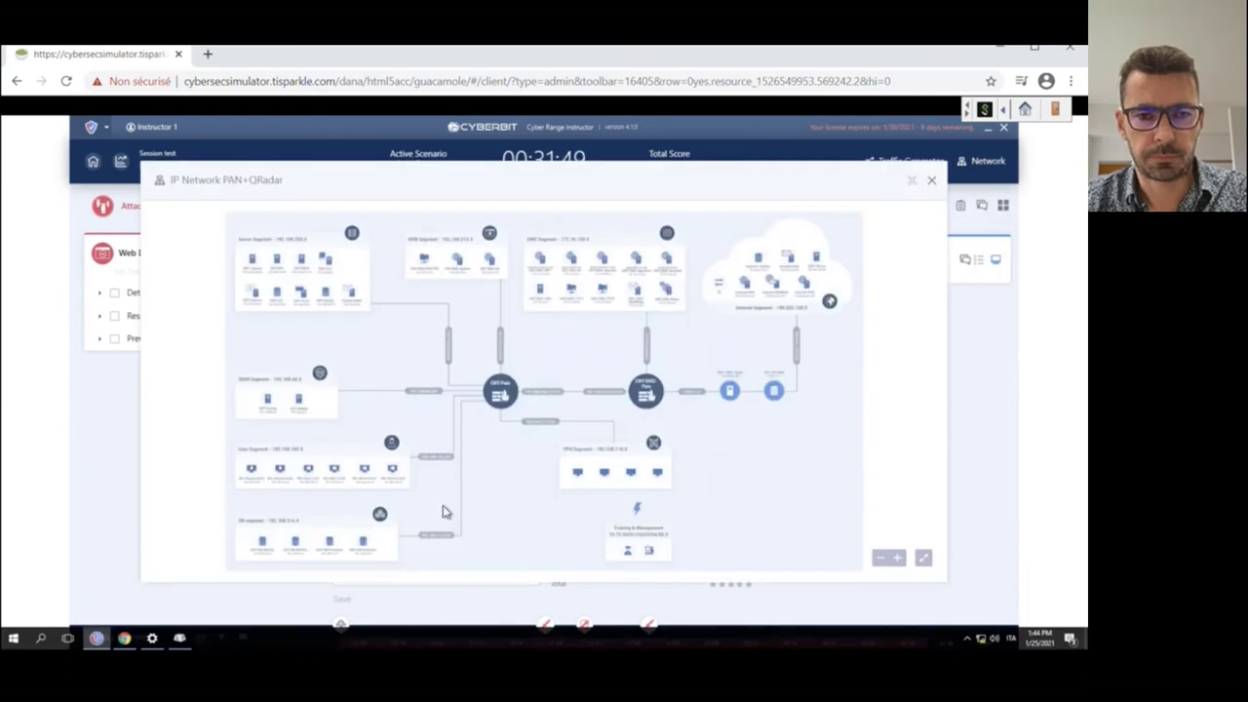
{"action": "left_click", "coordinate": [897, 559]}
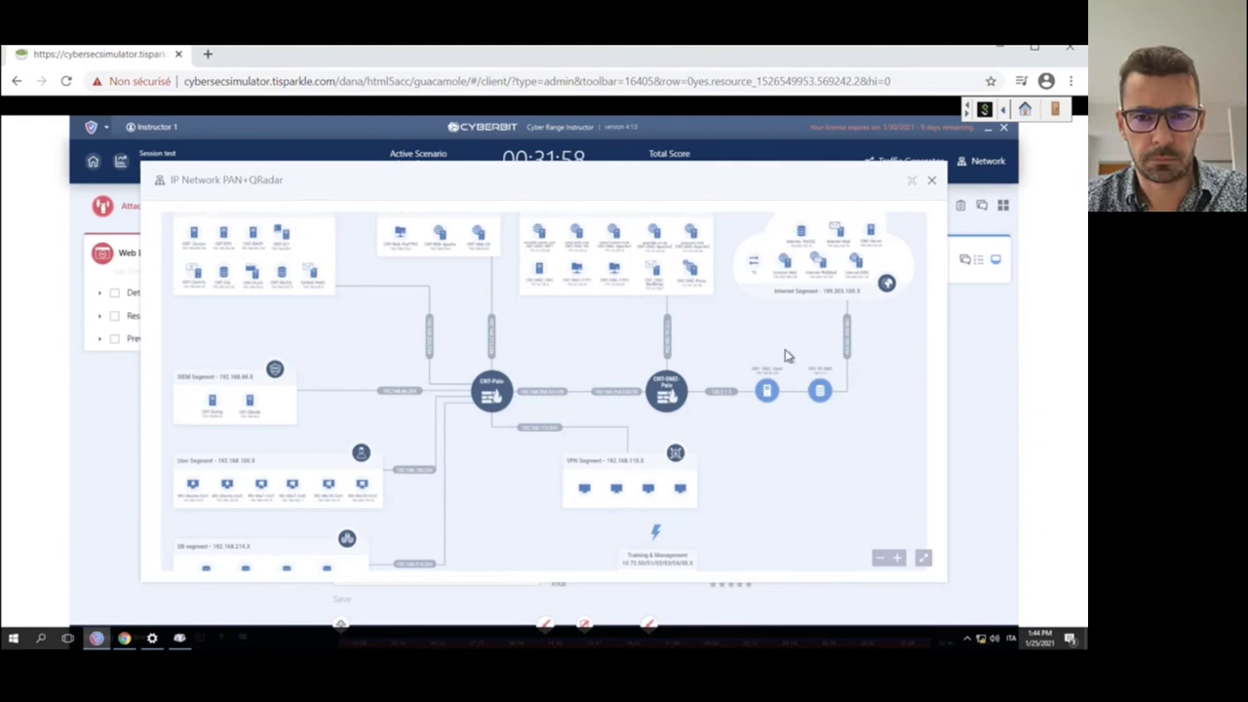
{"action": "scroll", "coordinate": [780, 292], "scroll_direction": "up", "scroll_amount": 2}
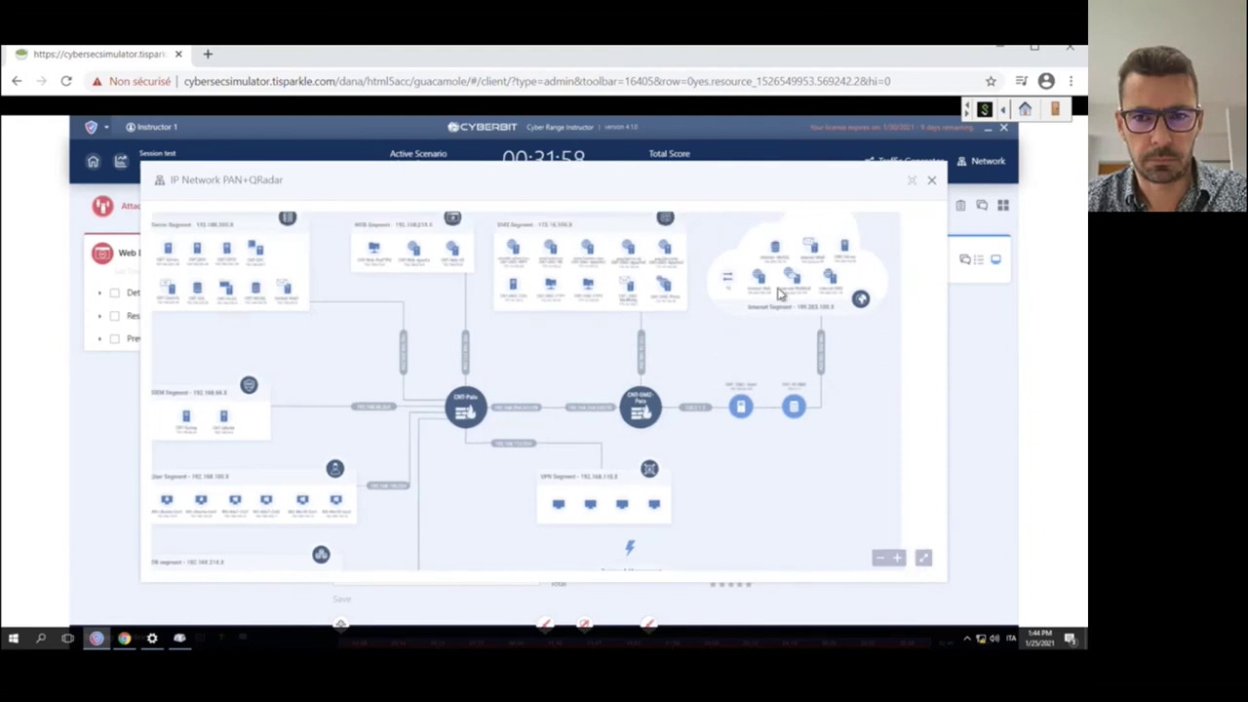
{"action": "left_click", "coordinate": [934, 183]}
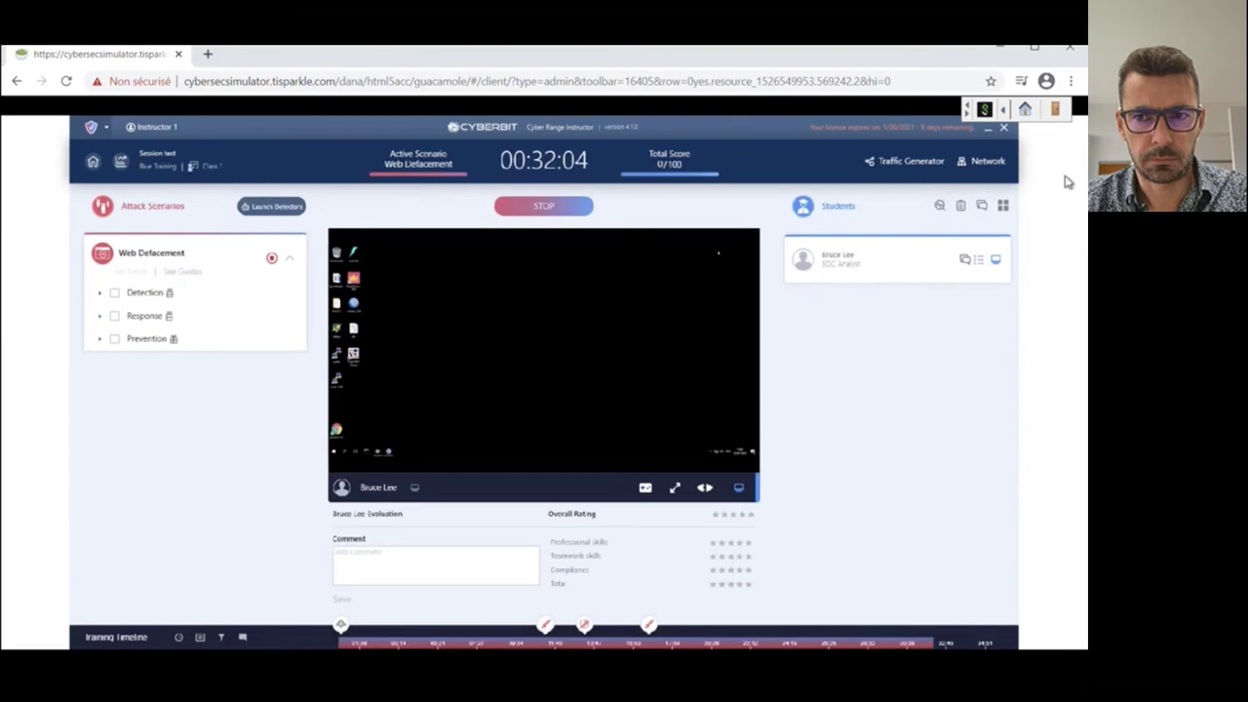
Review the session's Network Info machine list, close it and expand the Detection goals of the Web Defacement scenario.
{"action": "left_click", "coordinate": [978, 167]}
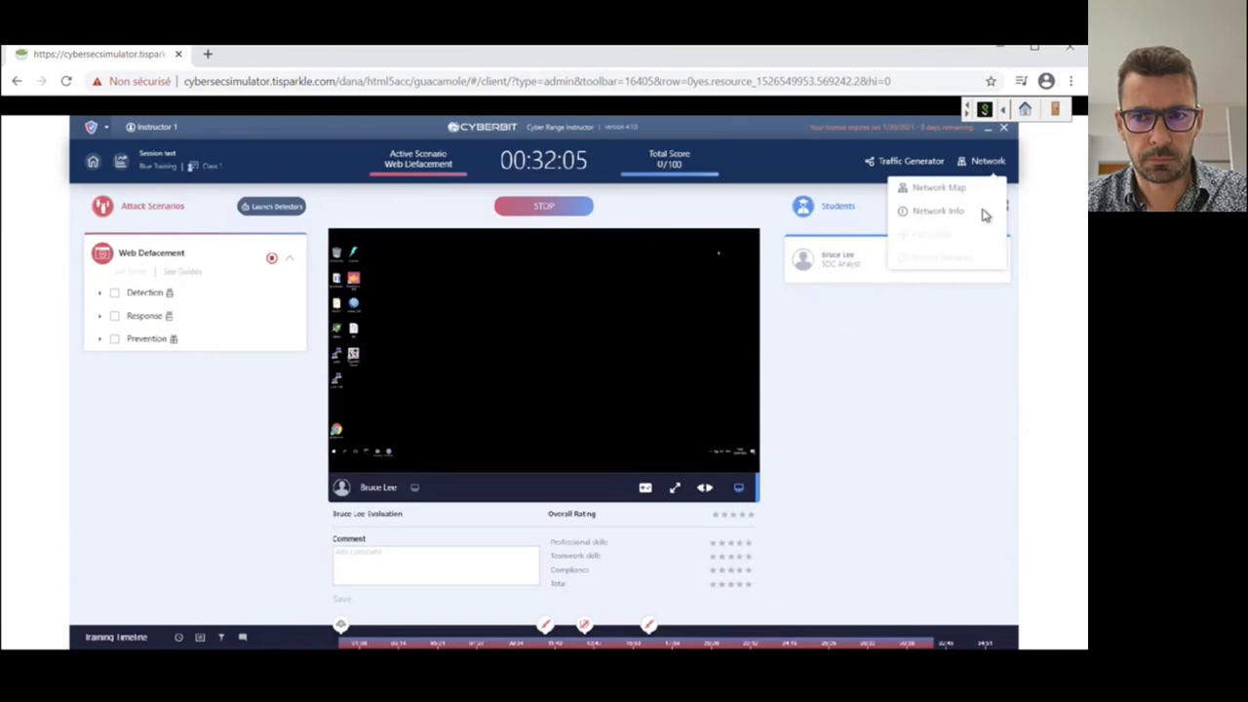
{"action": "left_click", "coordinate": [938, 216]}
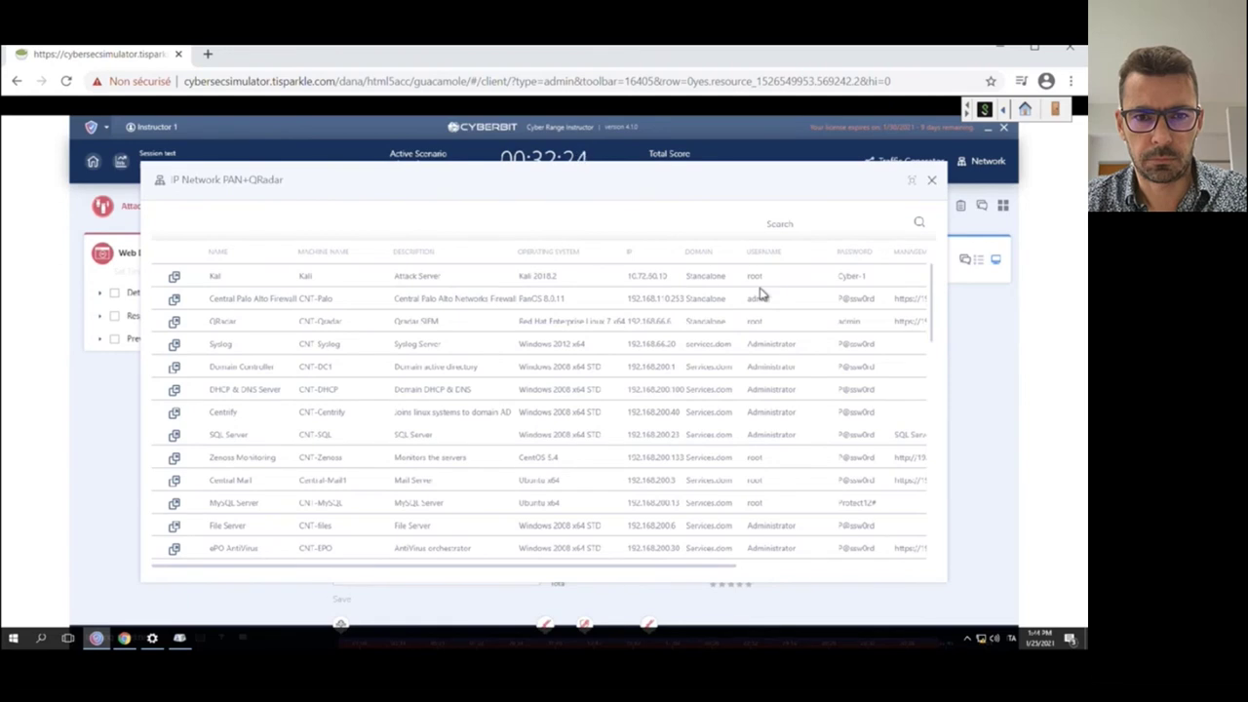
{"action": "left_click", "coordinate": [932, 181]}
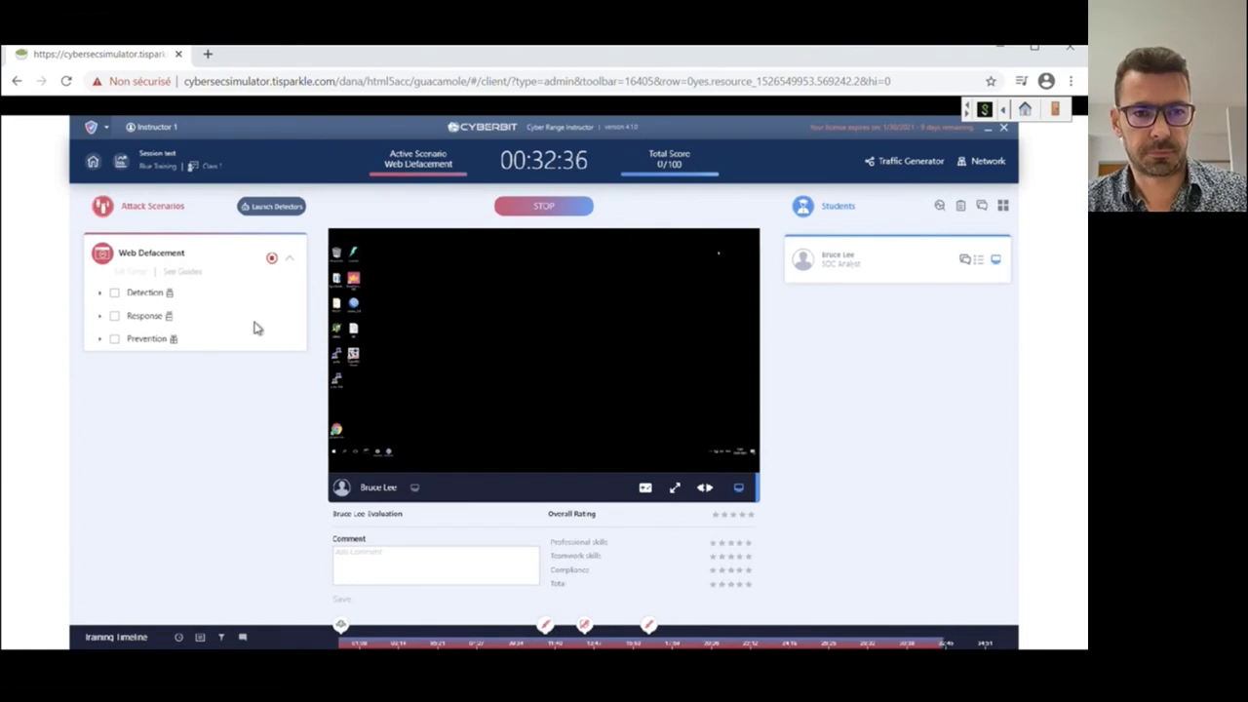
{"action": "left_click", "coordinate": [101, 295]}
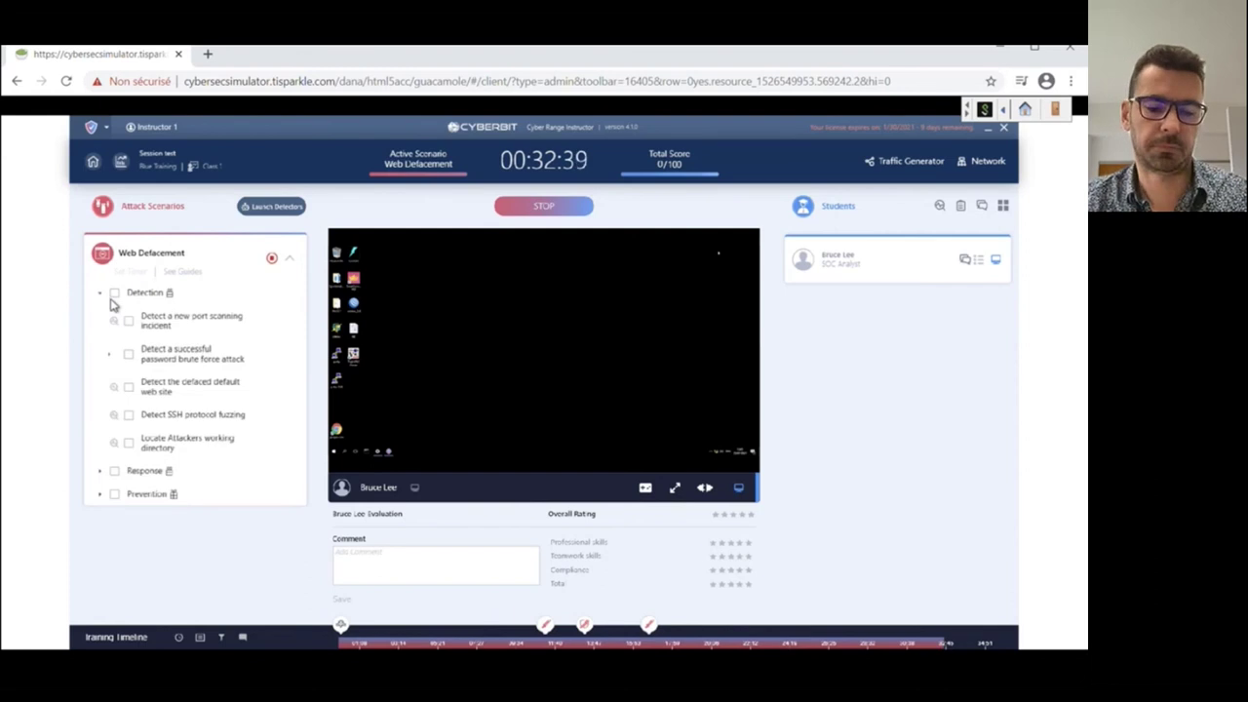
Browse the programs installed on the trainee's virtual station down to Wireshark and close the list without launching anything.
{"action": "mouse_move", "coordinate": [1050, 432]}
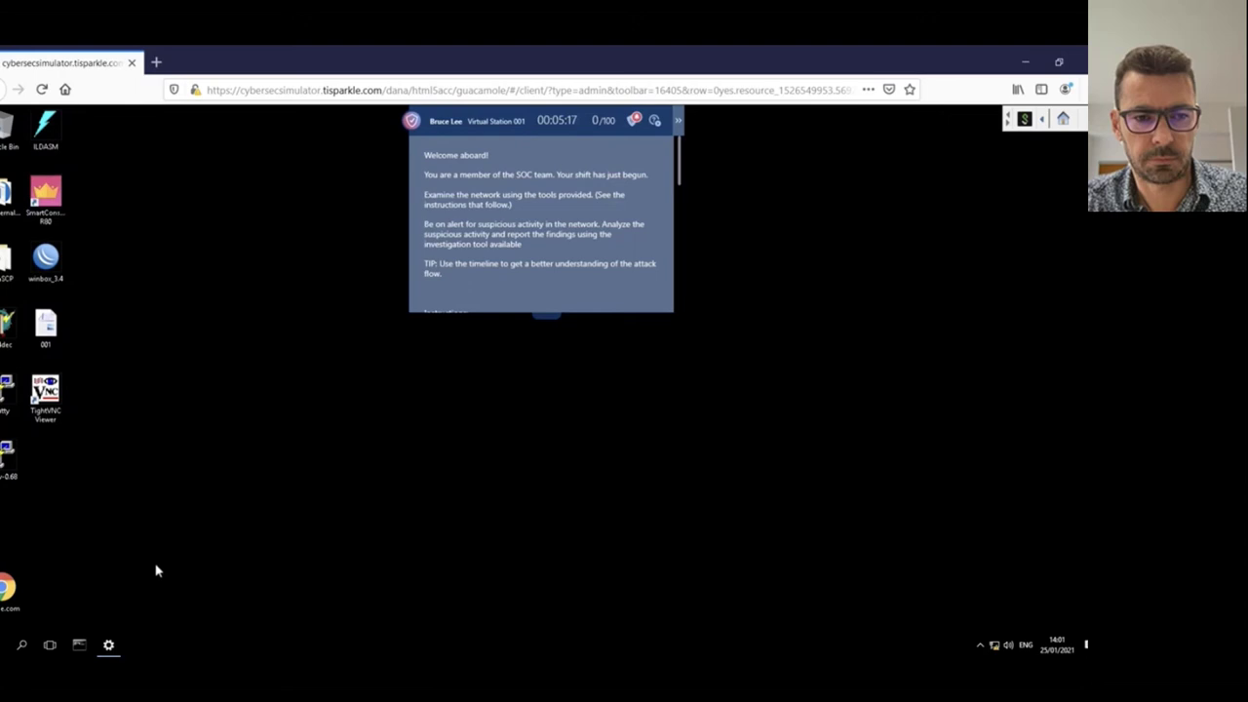
{"action": "left_click", "coordinate": [5, 468]}
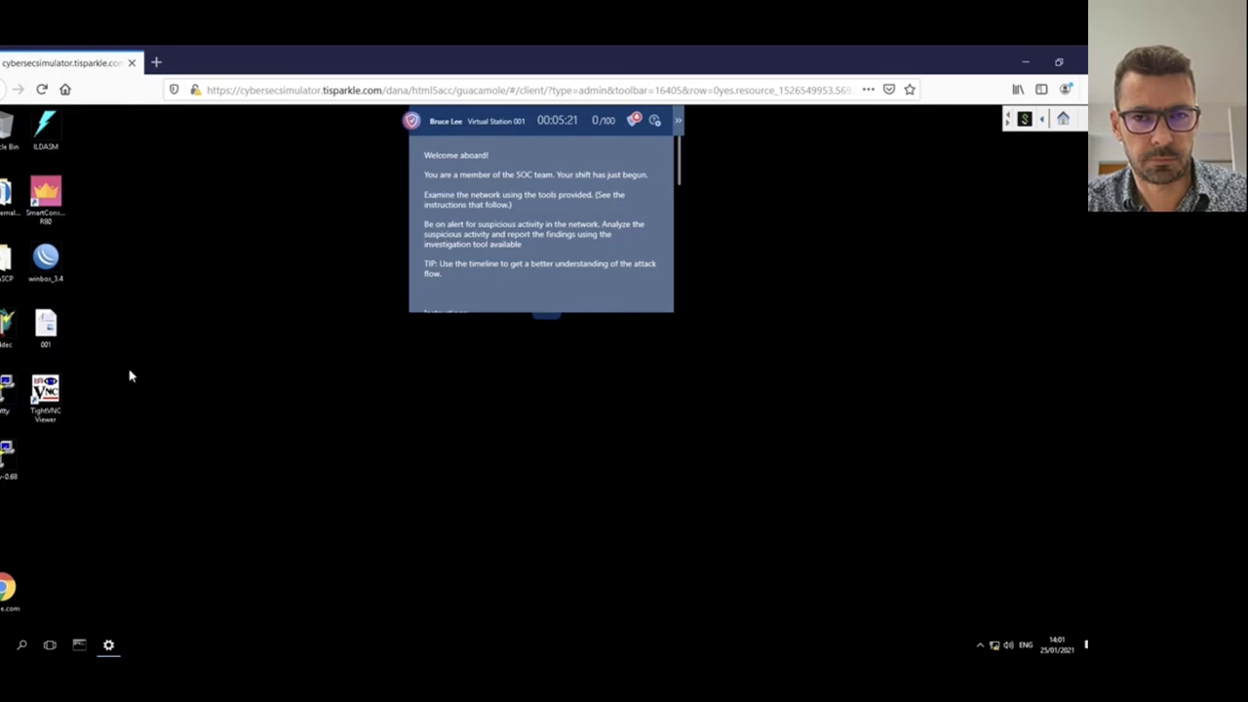
{"action": "left_click", "coordinate": [4, 645]}
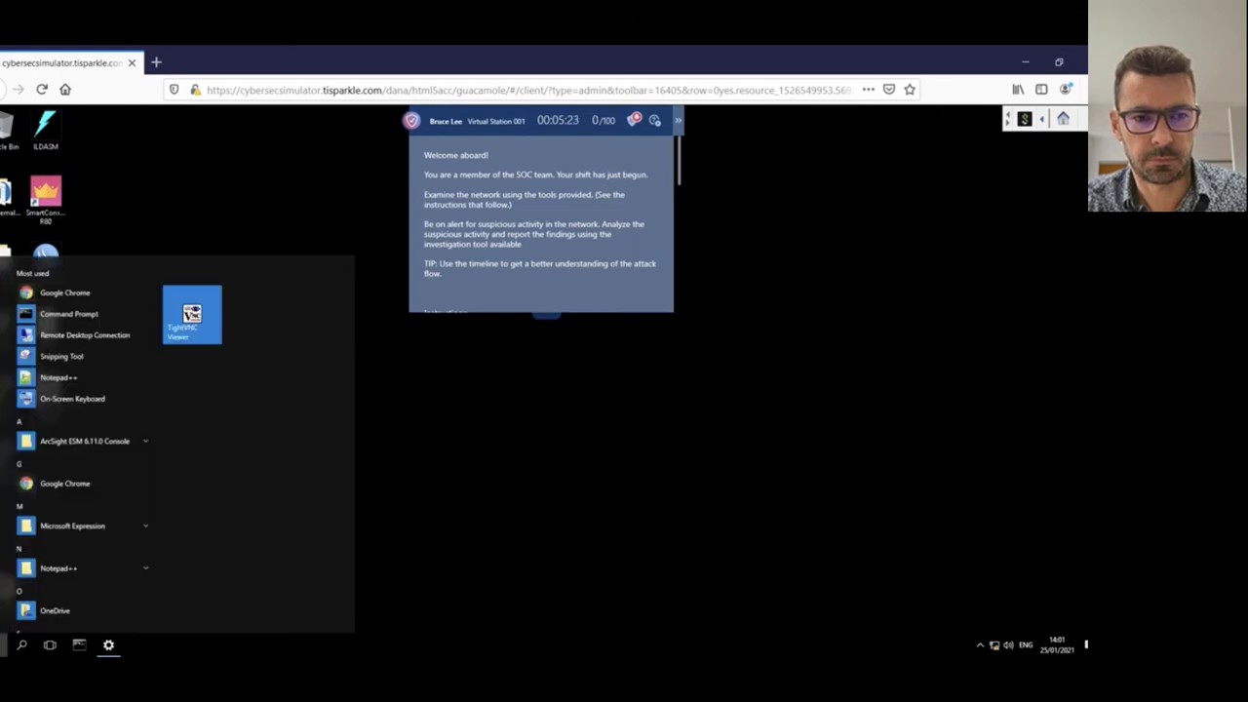
{"action": "scroll", "coordinate": [88, 396], "scroll_direction": "down", "scroll_amount": 5}
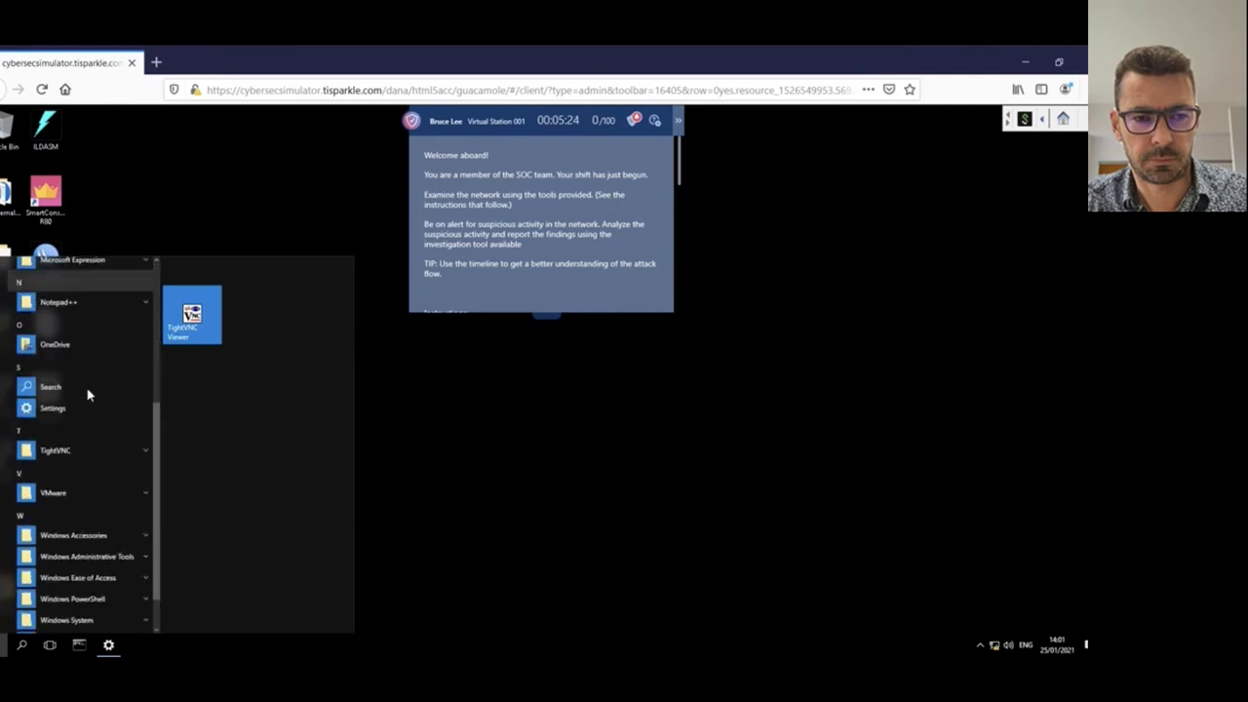
{"action": "scroll", "coordinate": [88, 393], "scroll_direction": "down", "scroll_amount": 1}
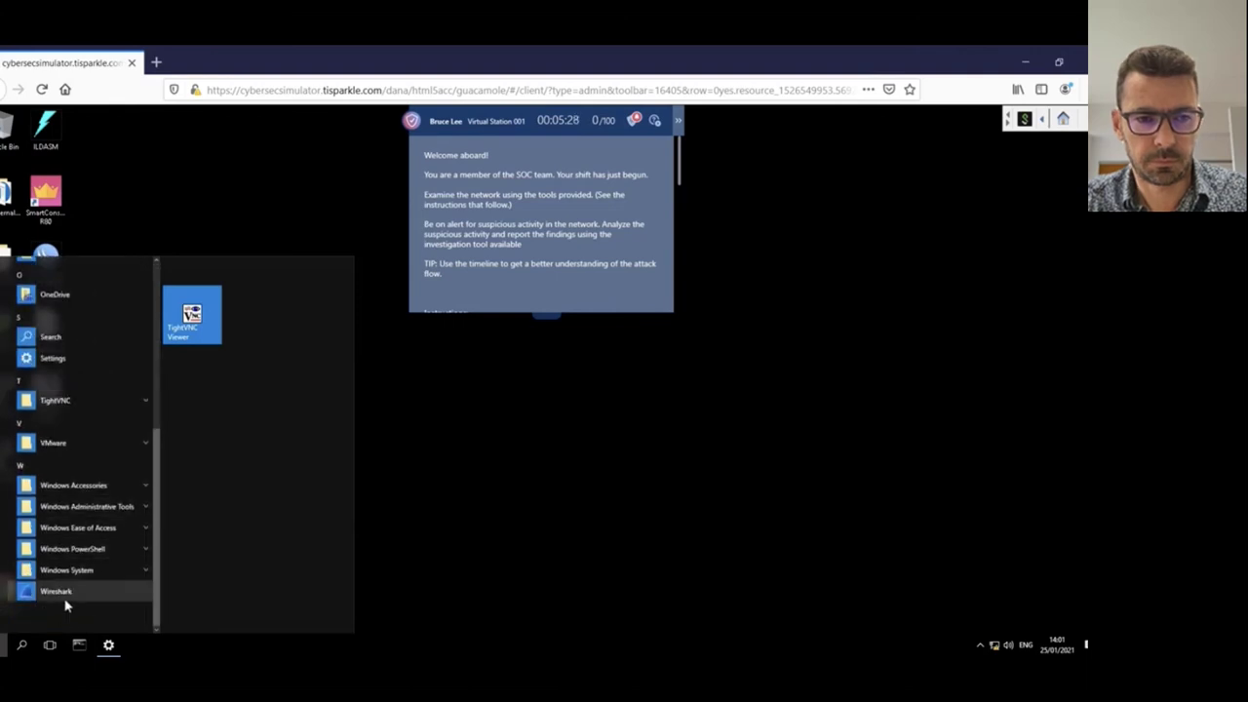
{"action": "left_click", "coordinate": [546, 485]}
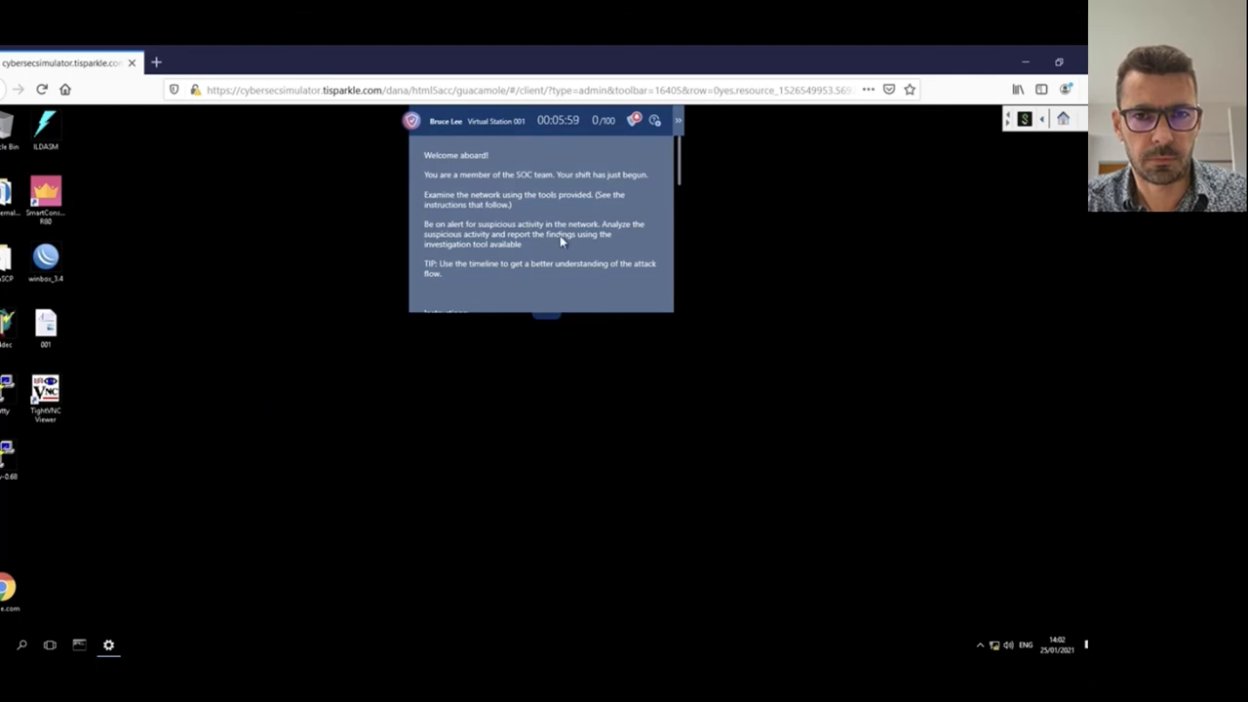
Read the trainee's mission instructions and view the Network Info machine list in the trainee application.
{"action": "scroll", "coordinate": [562, 239], "scroll_direction": "down", "scroll_amount": 7}
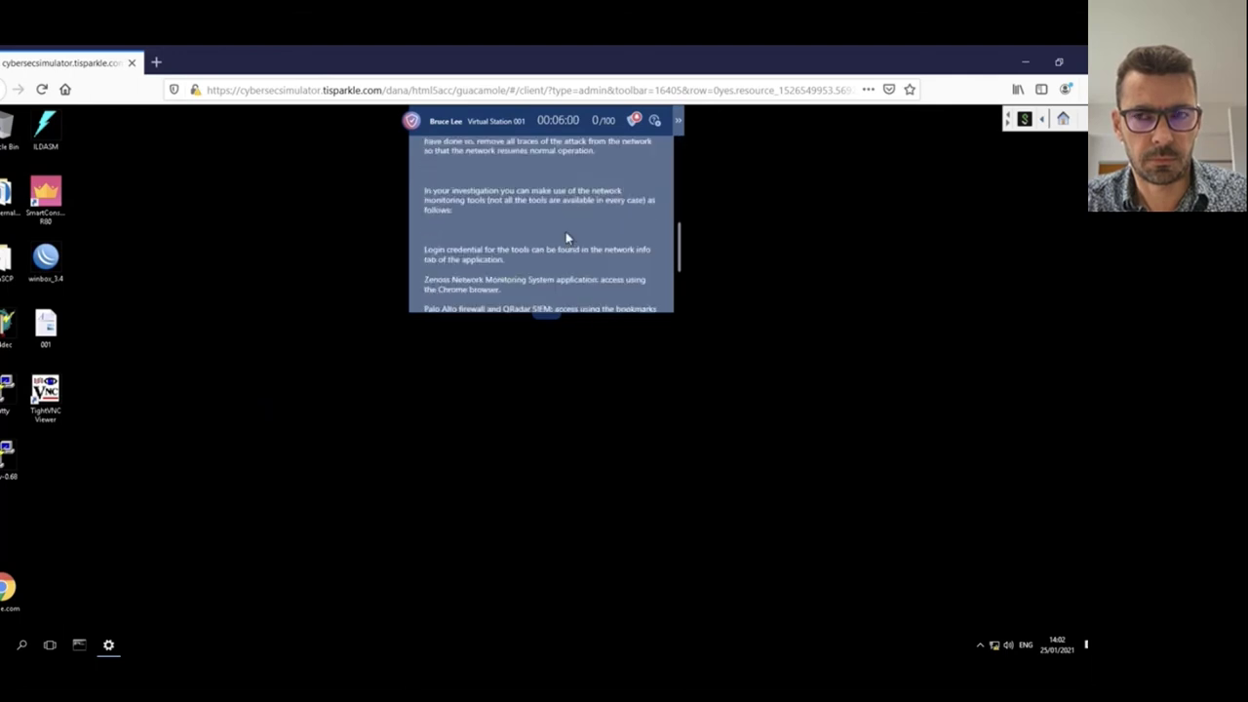
{"action": "scroll", "coordinate": [566, 237], "scroll_direction": "up", "scroll_amount": 7}
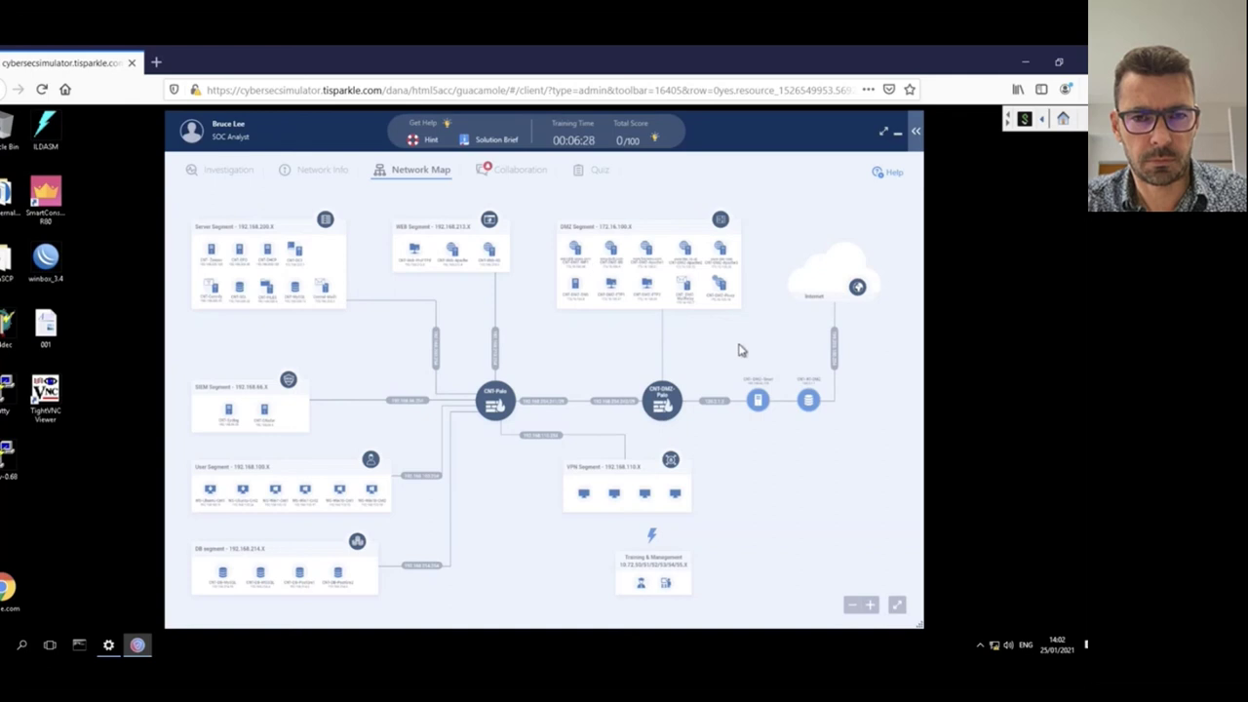
{"action": "left_click", "coordinate": [325, 180]}
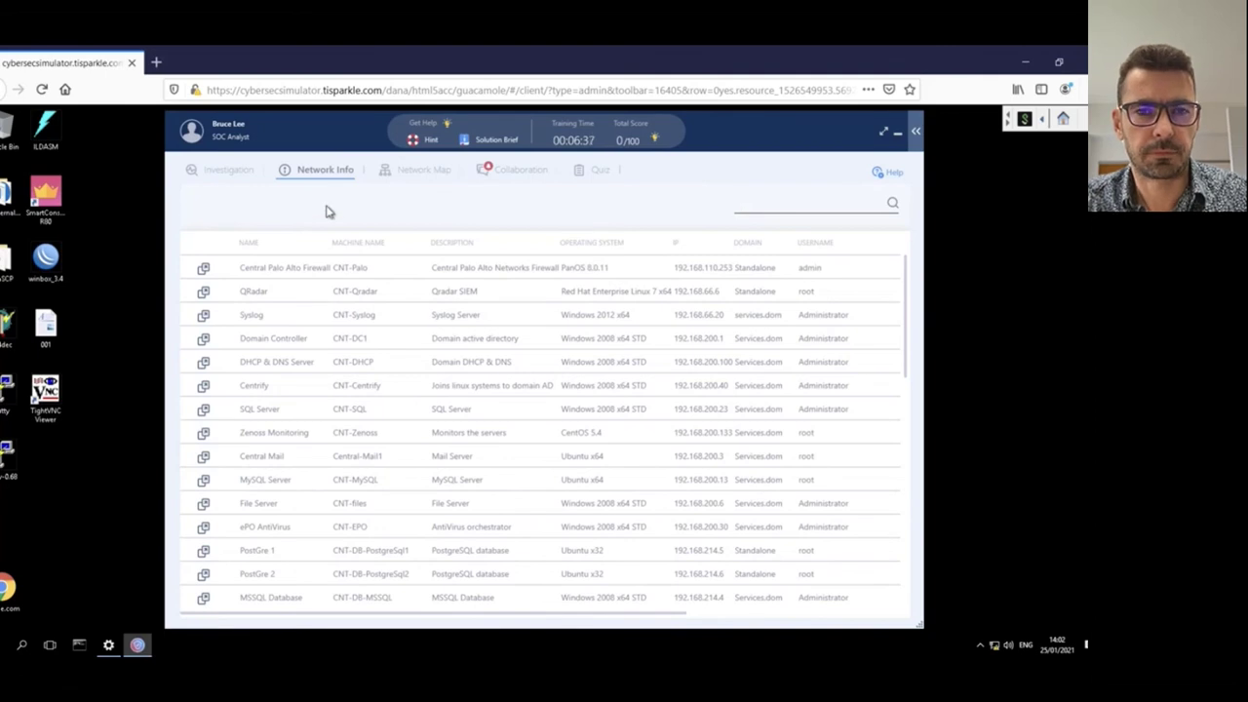
{"action": "mouse_move", "coordinate": [997, 420]}
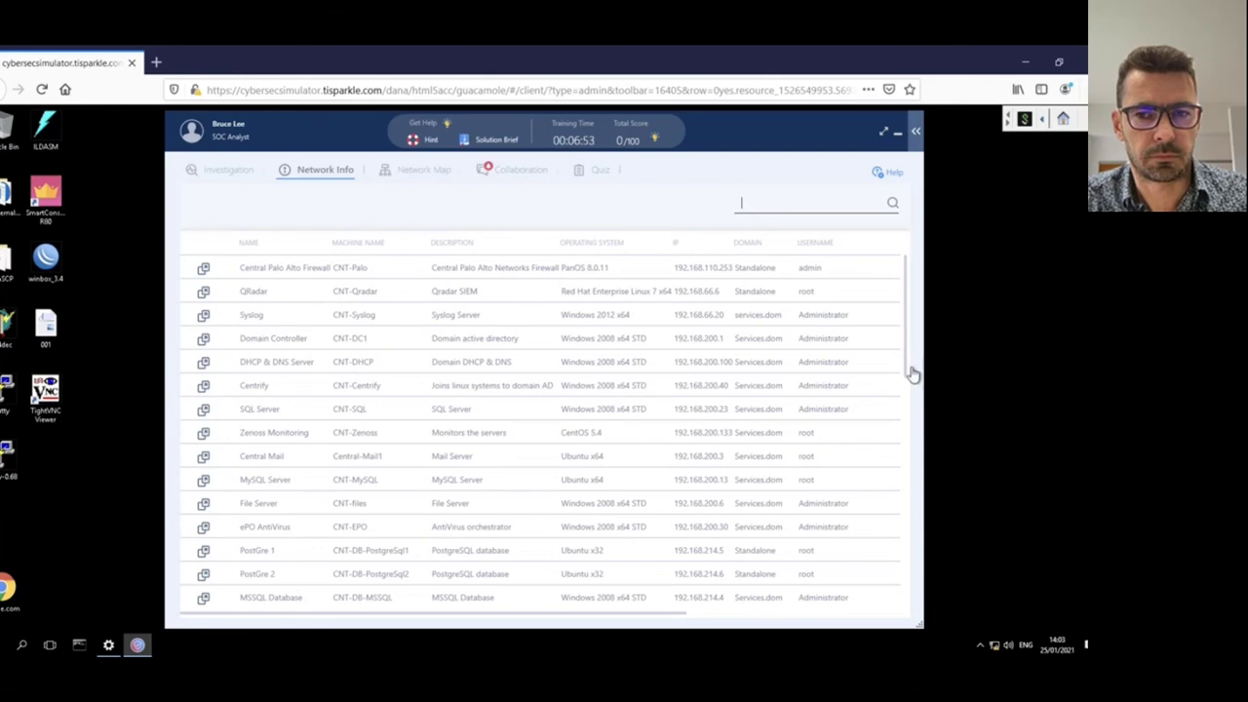
Examine the finding types and evidence types offered in the trainee's Investigation form without selecting any.
{"action": "left_click", "coordinate": [230, 172]}
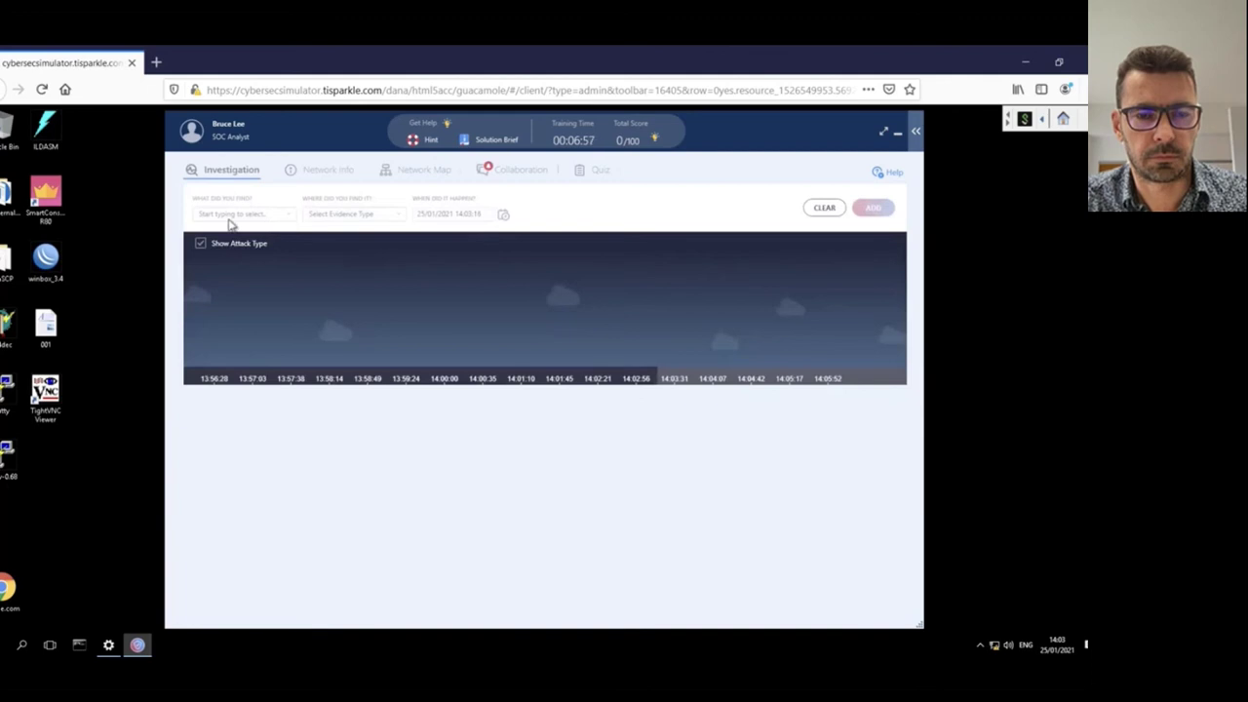
{"action": "left_click", "coordinate": [230, 216]}
{"action": "left_click", "coordinate": [290, 218]}
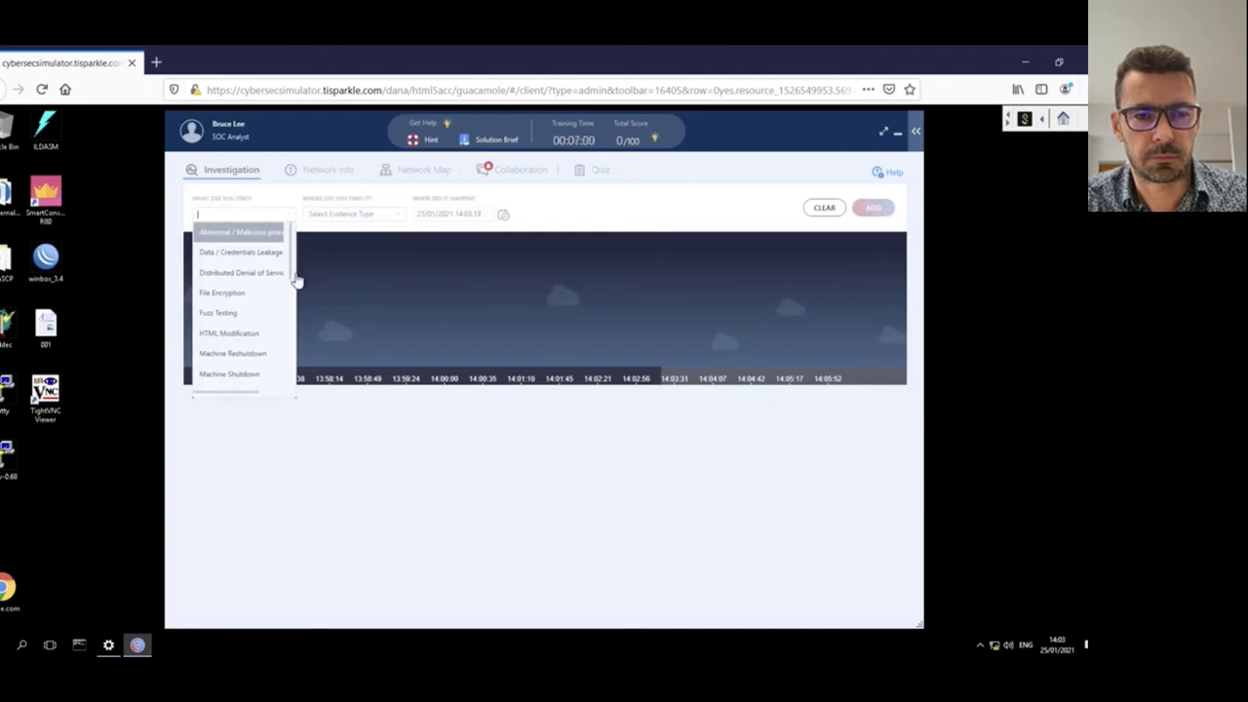
{"action": "left_click", "coordinate": [273, 209]}
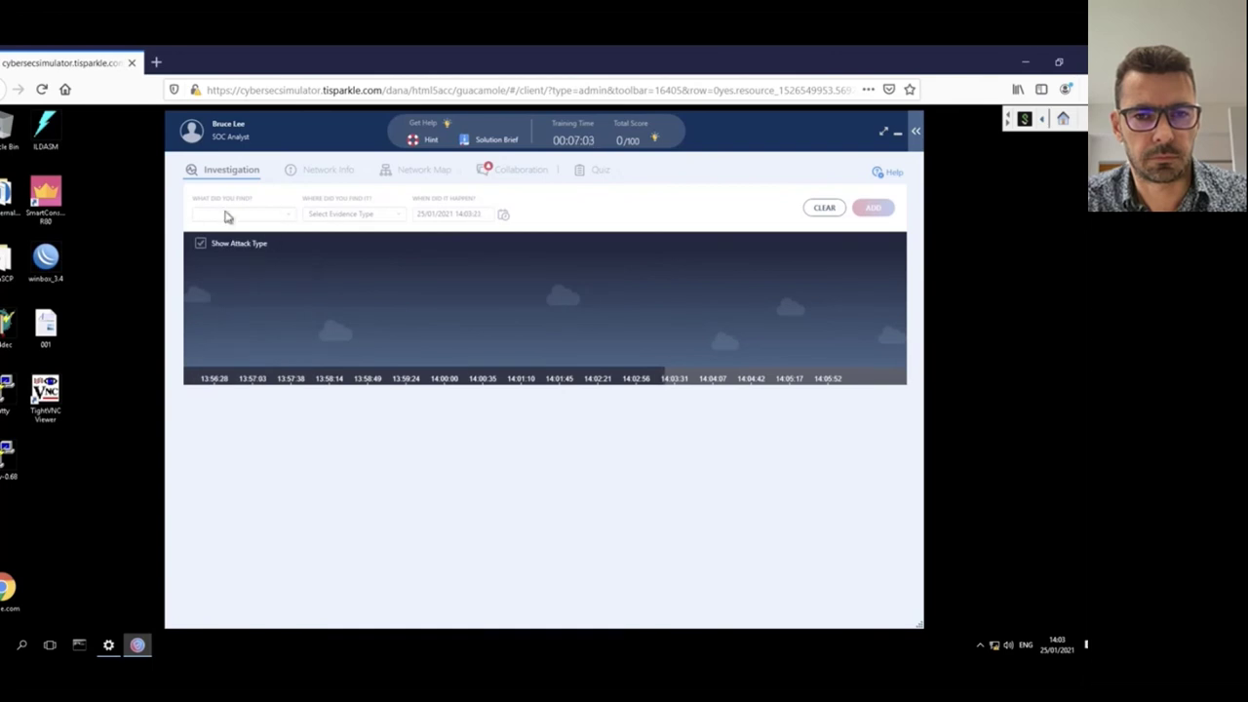
{"action": "left_click", "coordinate": [401, 220]}
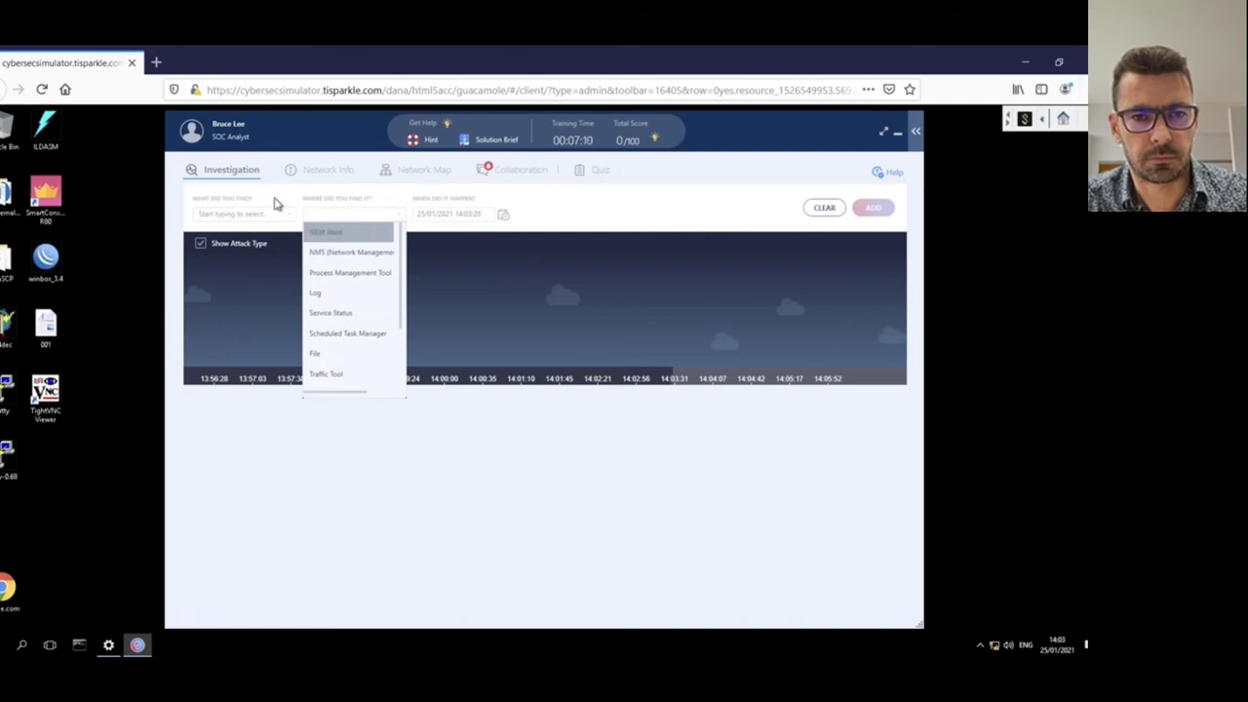
{"action": "left_click", "coordinate": [332, 147]}
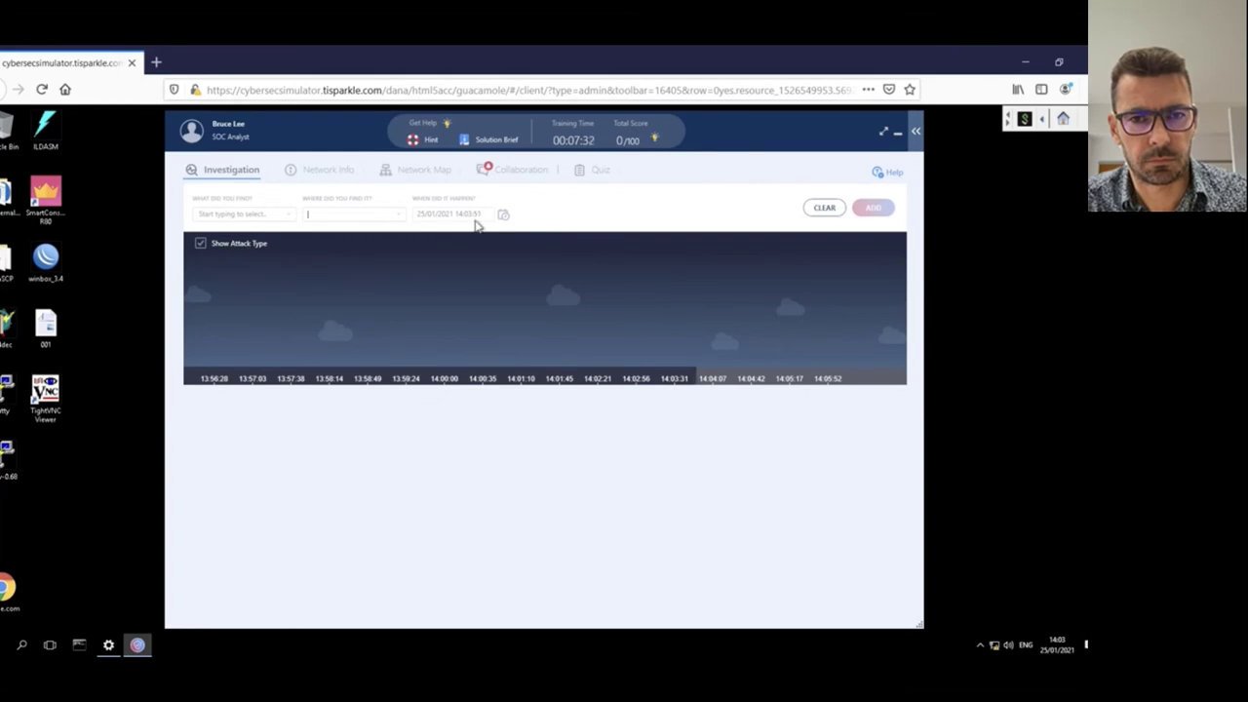
Check the trainee's Quiz section and read the instructor's direct message in the Collaboration chat.
{"action": "left_click", "coordinate": [607, 175]}
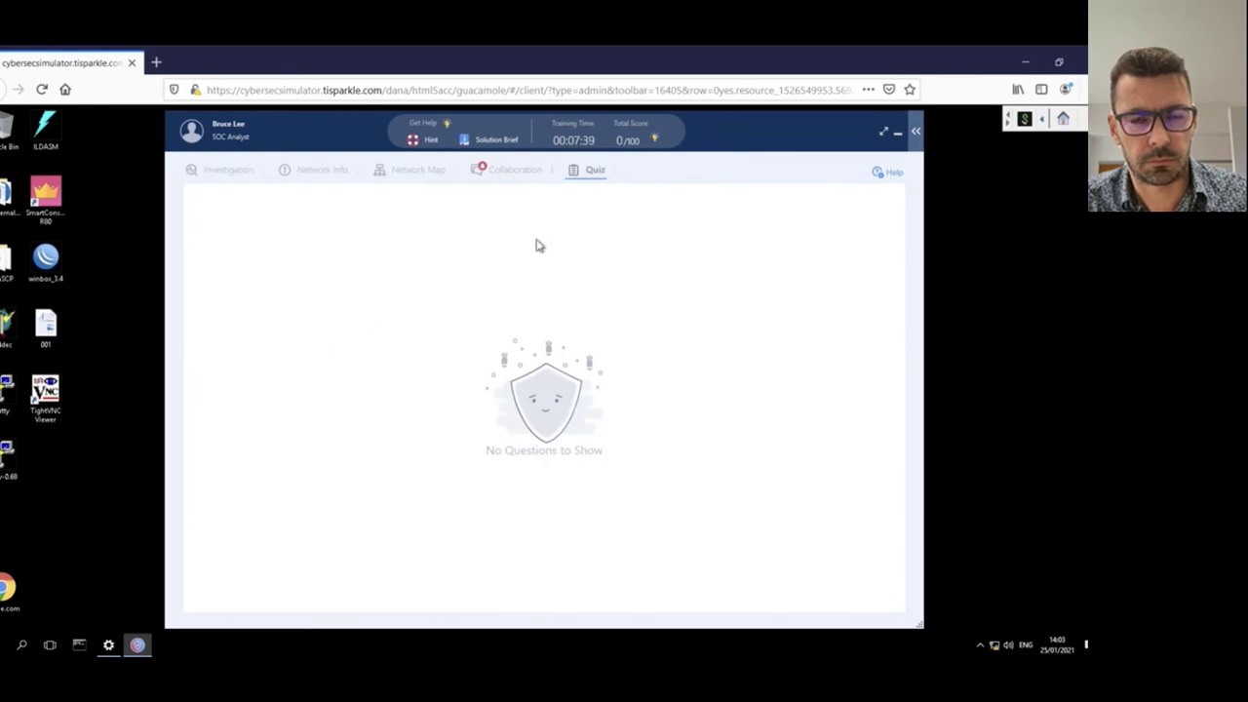
{"action": "left_click", "coordinate": [531, 177]}
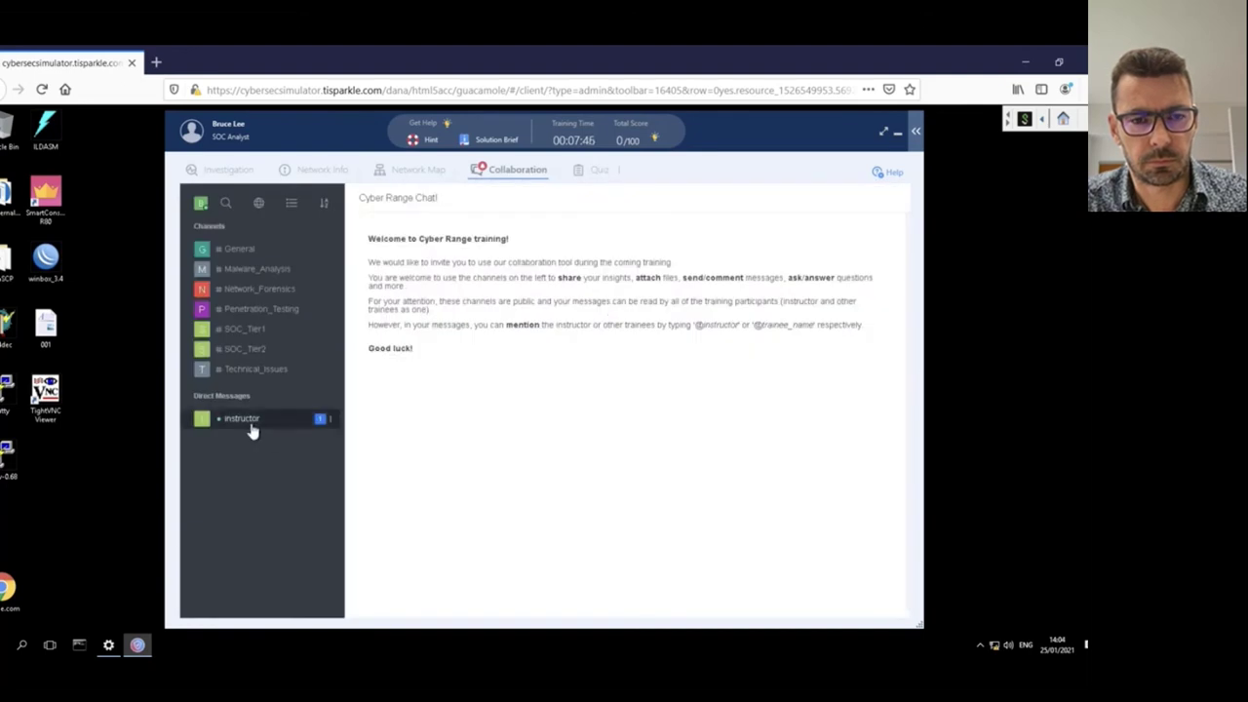
{"action": "left_click", "coordinate": [254, 426]}
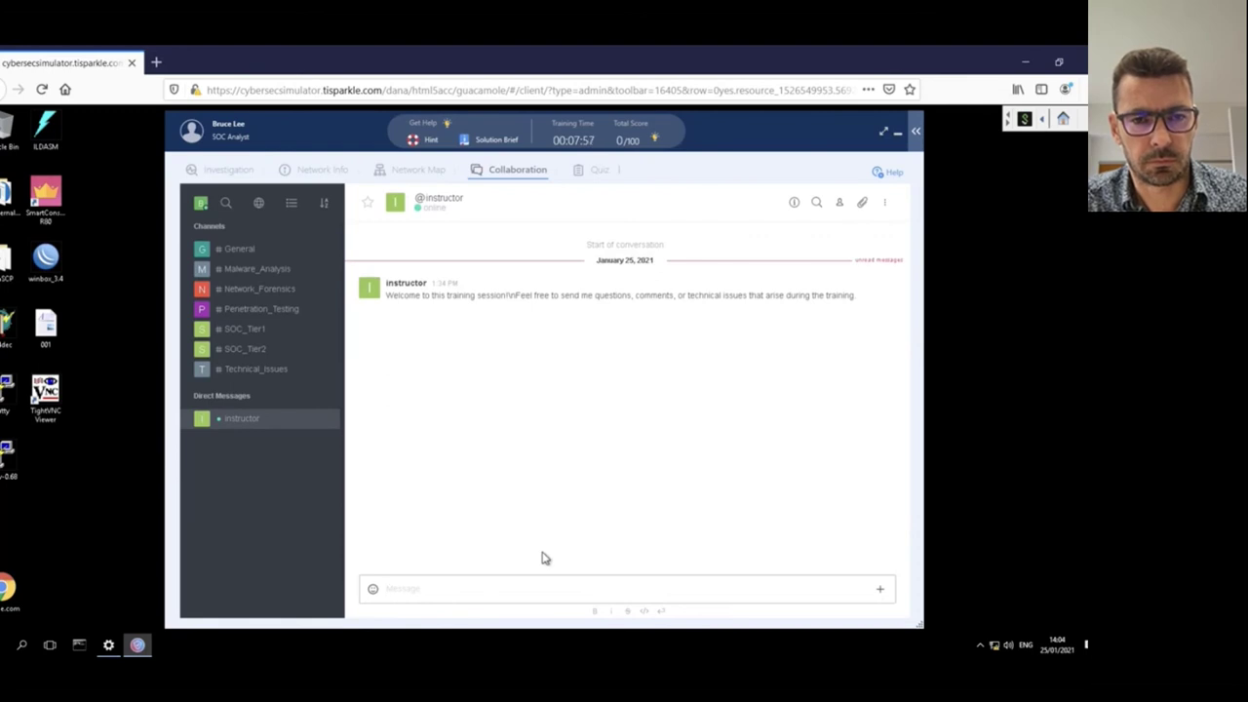
{"action": "mouse_move", "coordinate": [1027, 400]}
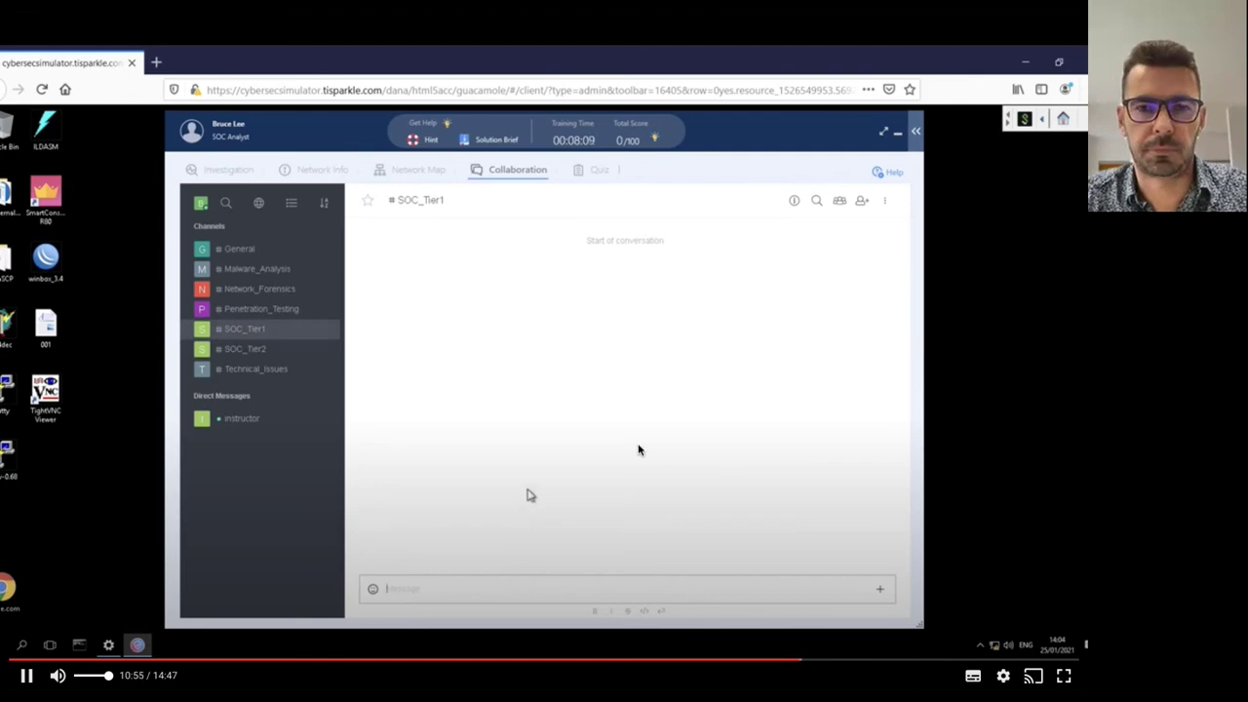
Leave the full-screen view of the "Cyber Range - Live démo" slide and pause its video.
{"action": "key", "text": "Escape"}
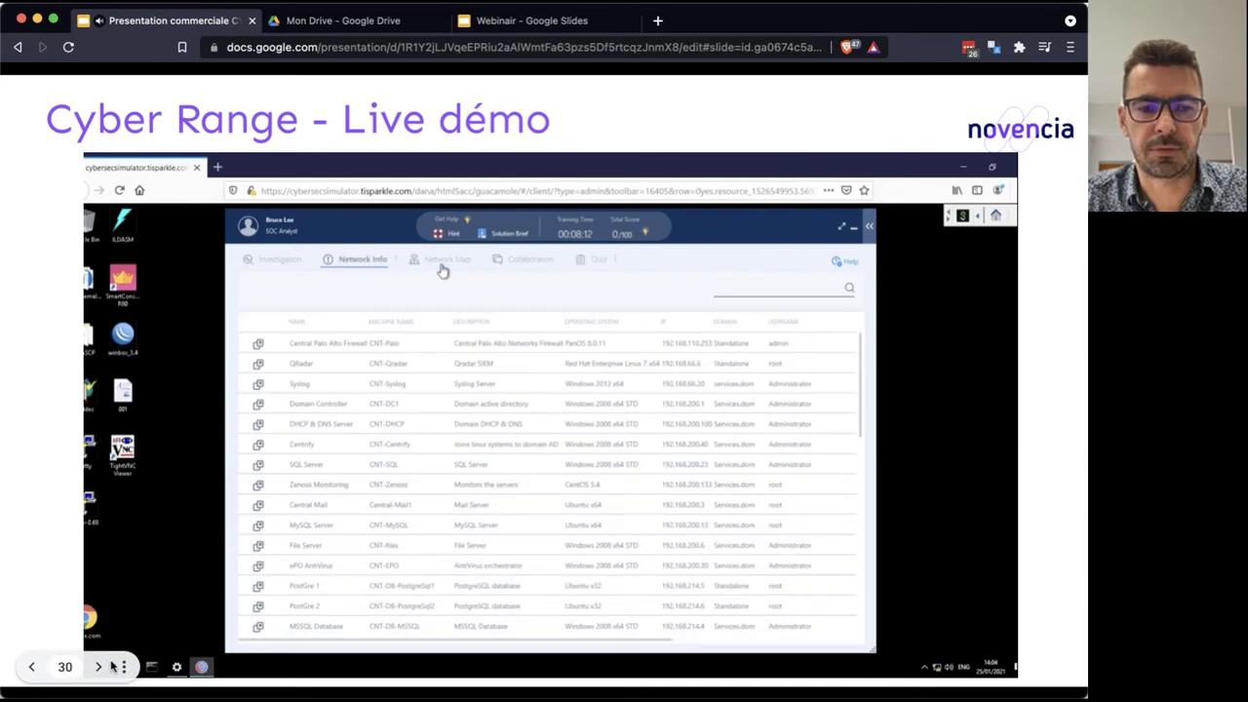
{"action": "left_click", "coordinate": [119, 627]}
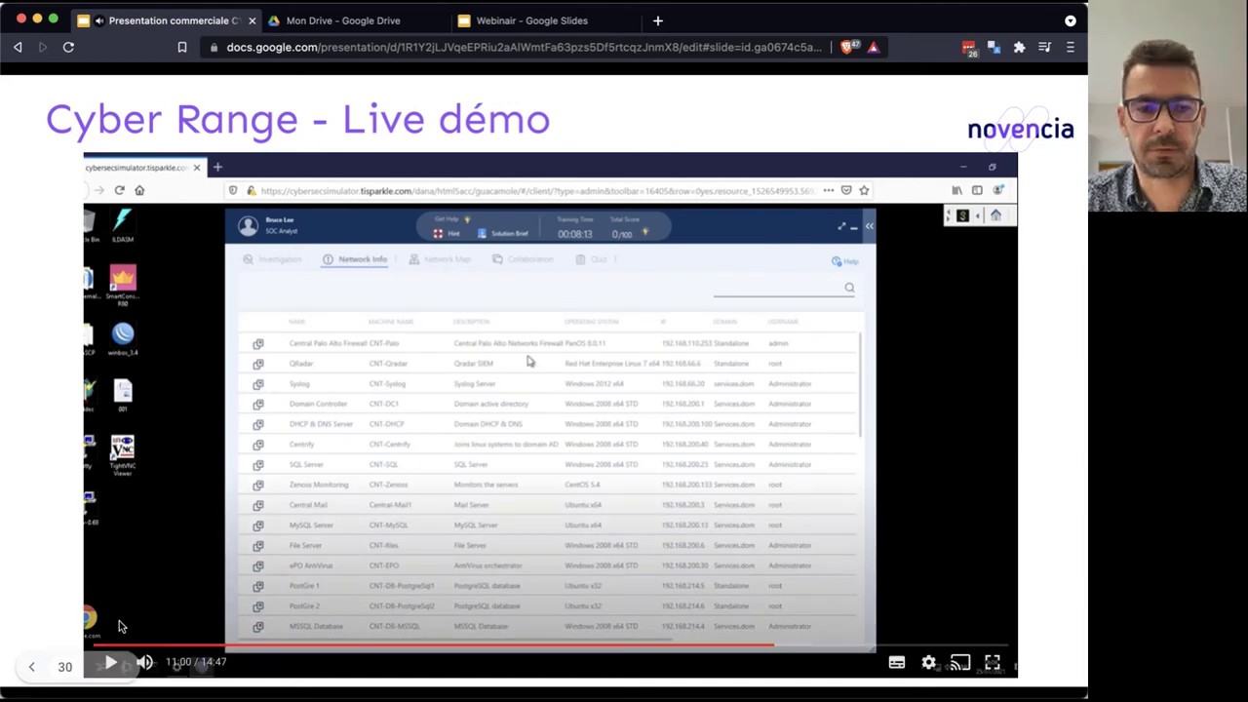